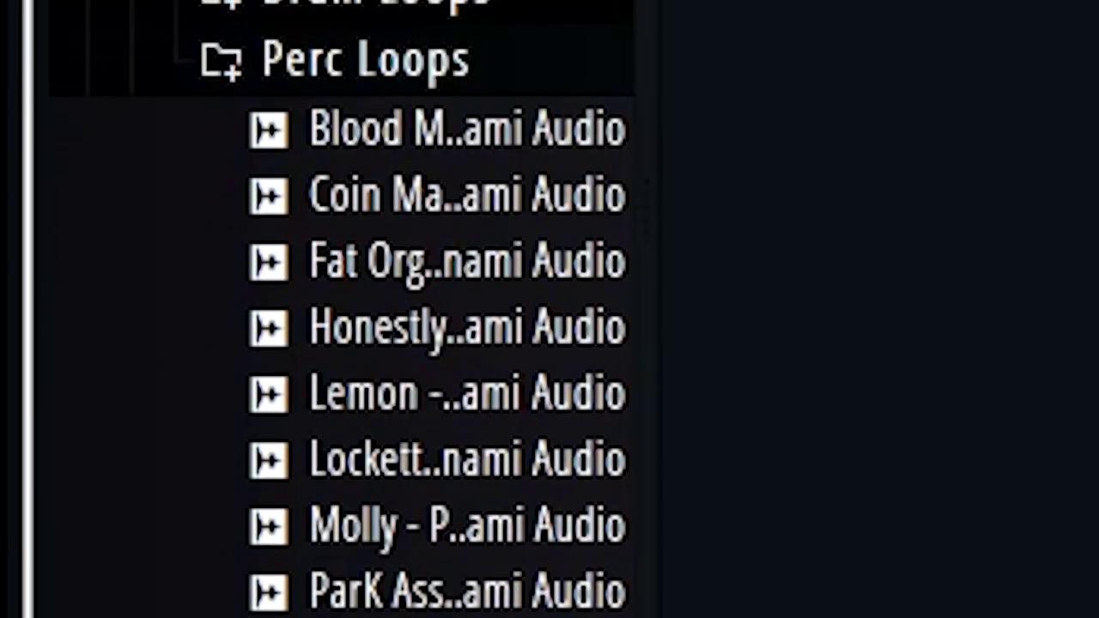
Audition the perc loops, add "Who - Perc Loop - Prestige - Tsunami Audio" to the playlist under Pattern 1 and duplicate it through bar 8.
click(447, 576)
click(447, 488)
click(447, 387)
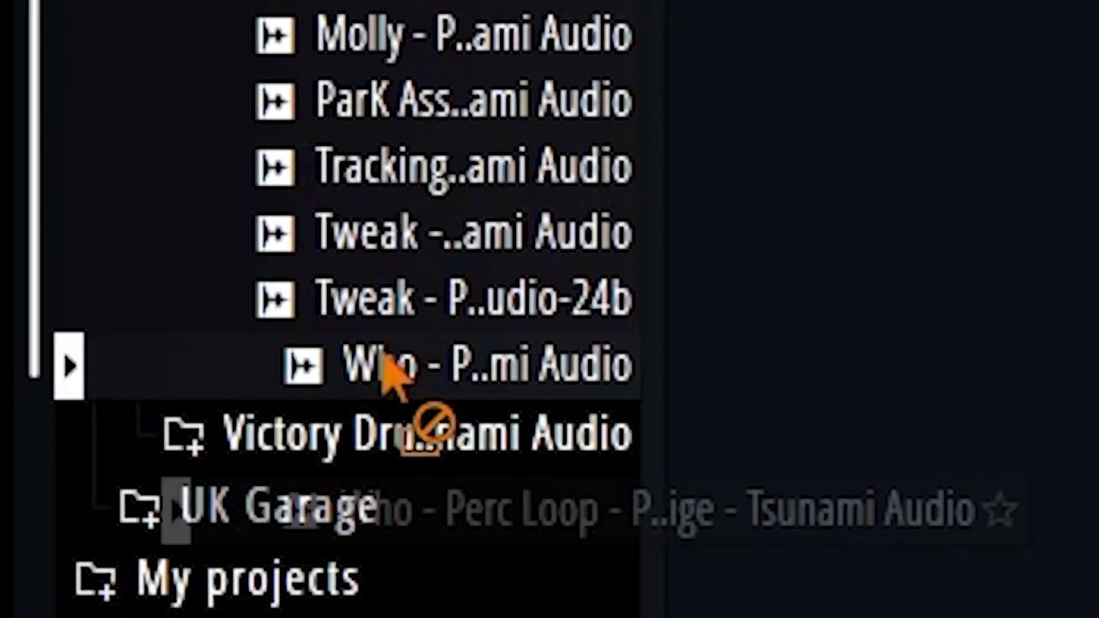
drag(380, 369, 525, 277)
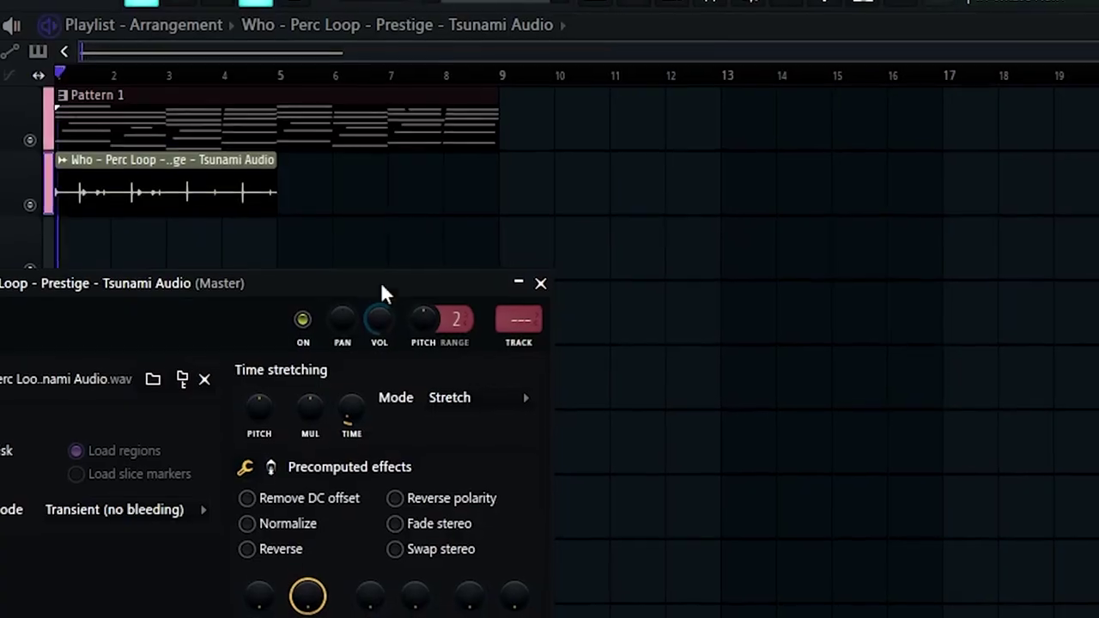
key(ctrl+b)
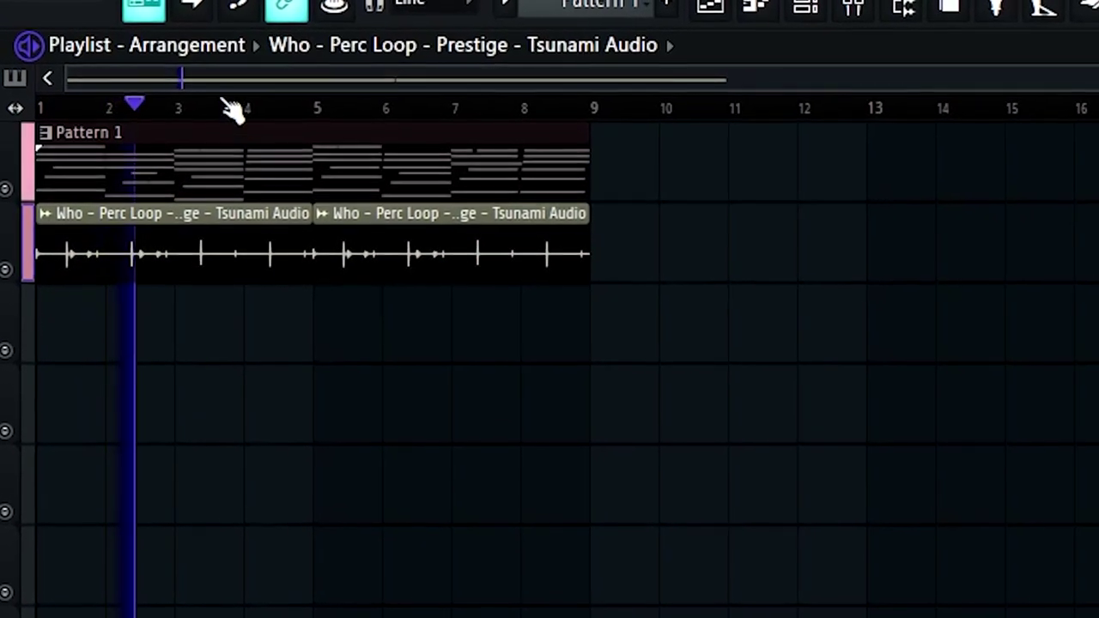
scroll(236, 110, up, 4)
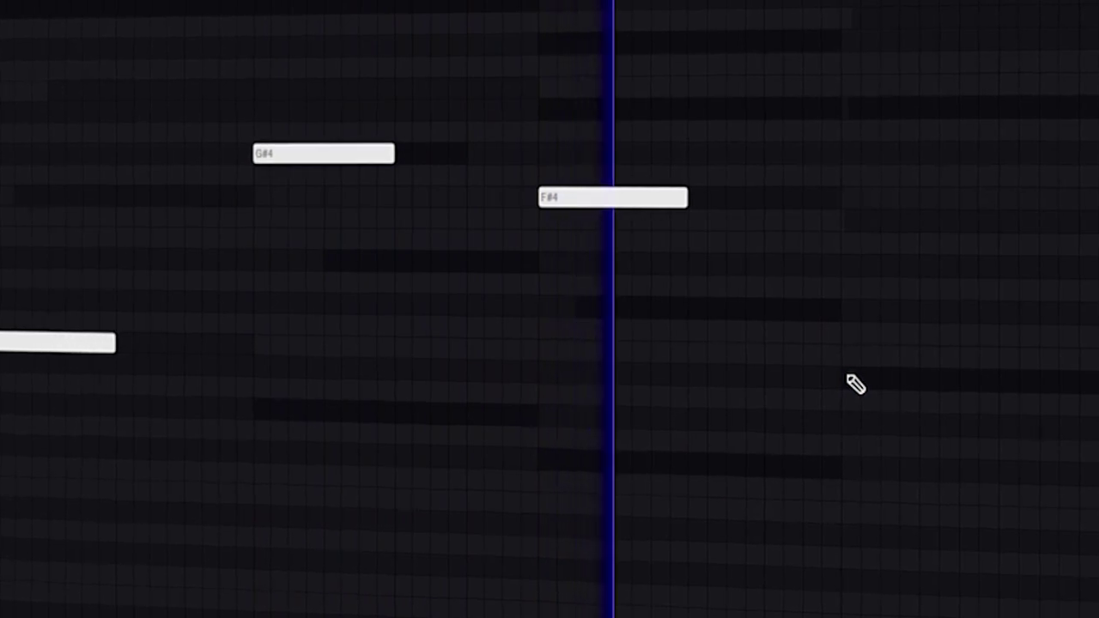
Repeat the low melody notes and replace the single long A#3 note with a copy of the split F#4 pair.
scroll(898, 142, down, 3)
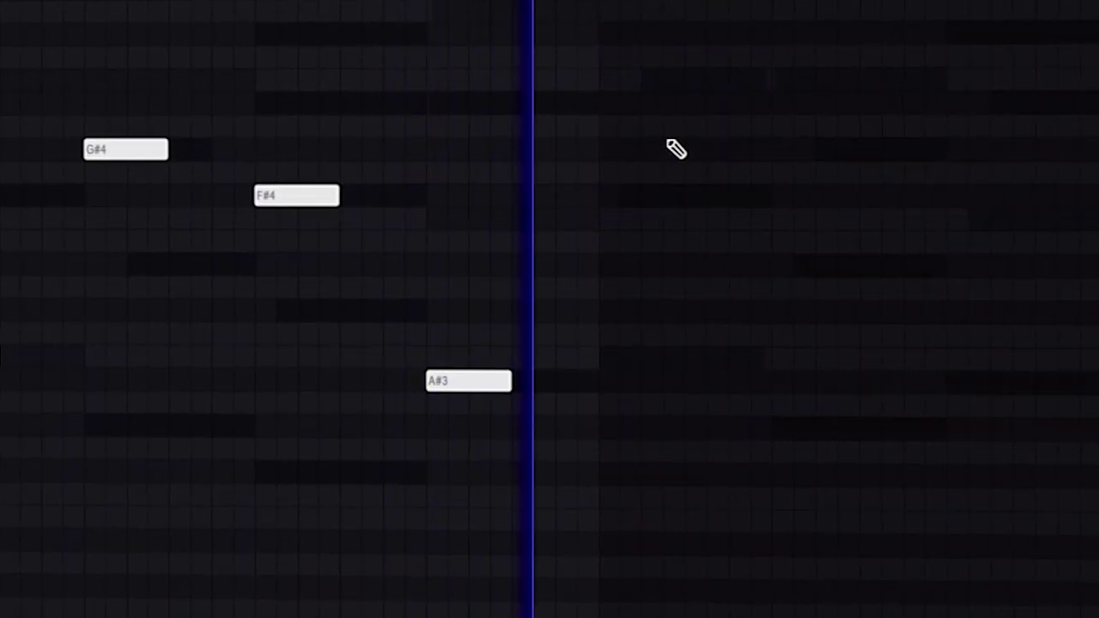
key(ctrl+a)
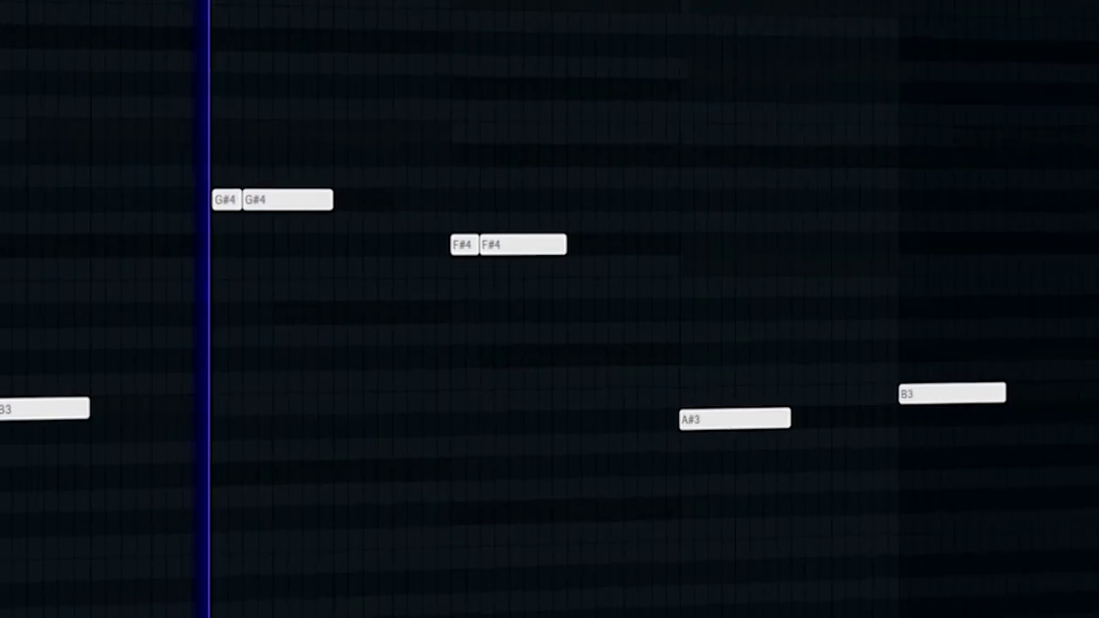
right_click(699, 429)
click(430, 240)
drag(479, 243, 771, 464)
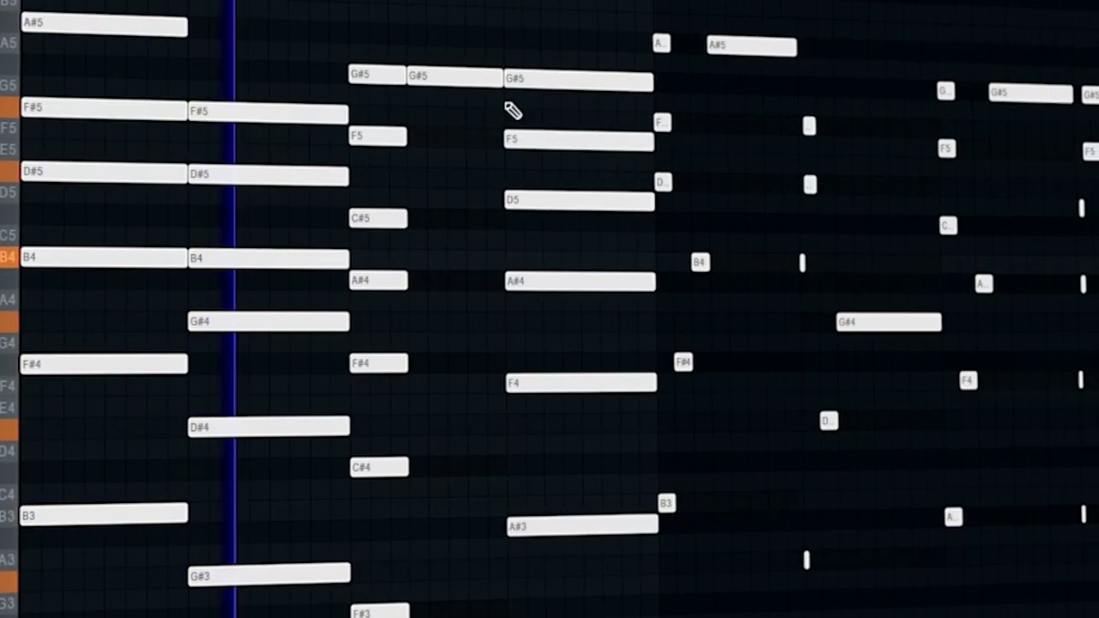
Move the short B4 and F#4 notes earlier to line up with the short chord, and lower the longer A#5 note beside it.
drag(672, 267, 619, 255)
drag(633, 359, 611, 354)
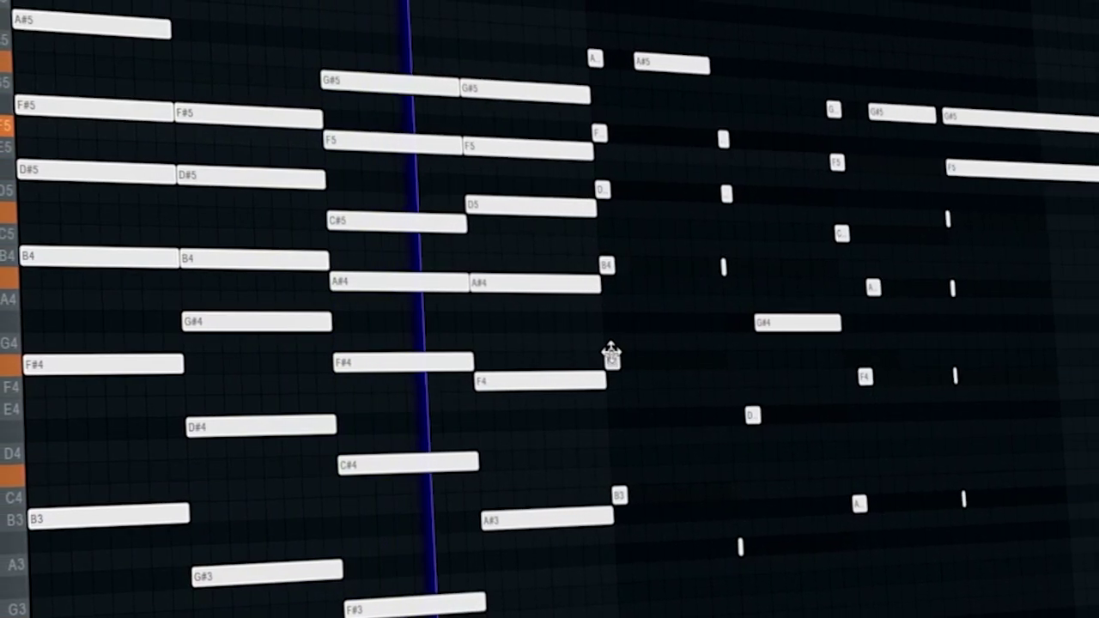
drag(661, 67, 675, 148)
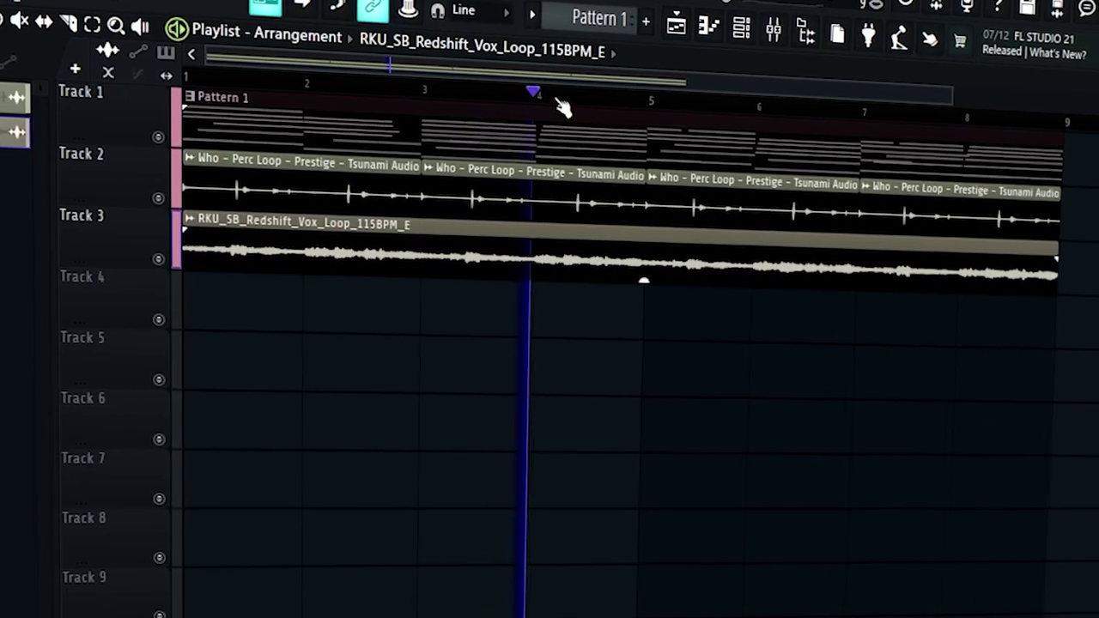
Rename the channel of the RKU_SB_Redshift_Vox_Loop_115BPM_E clip to "Vocal" and open its channel settings.
scroll(562, 103, down, 2)
scroll(566, 107, down, 2)
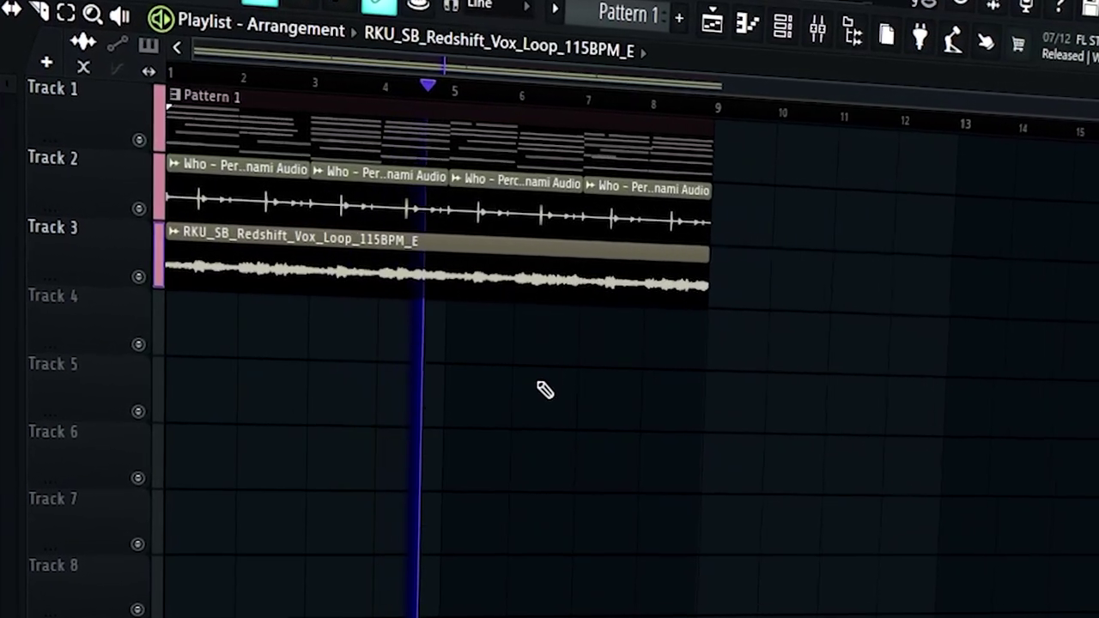
click(169, 235)
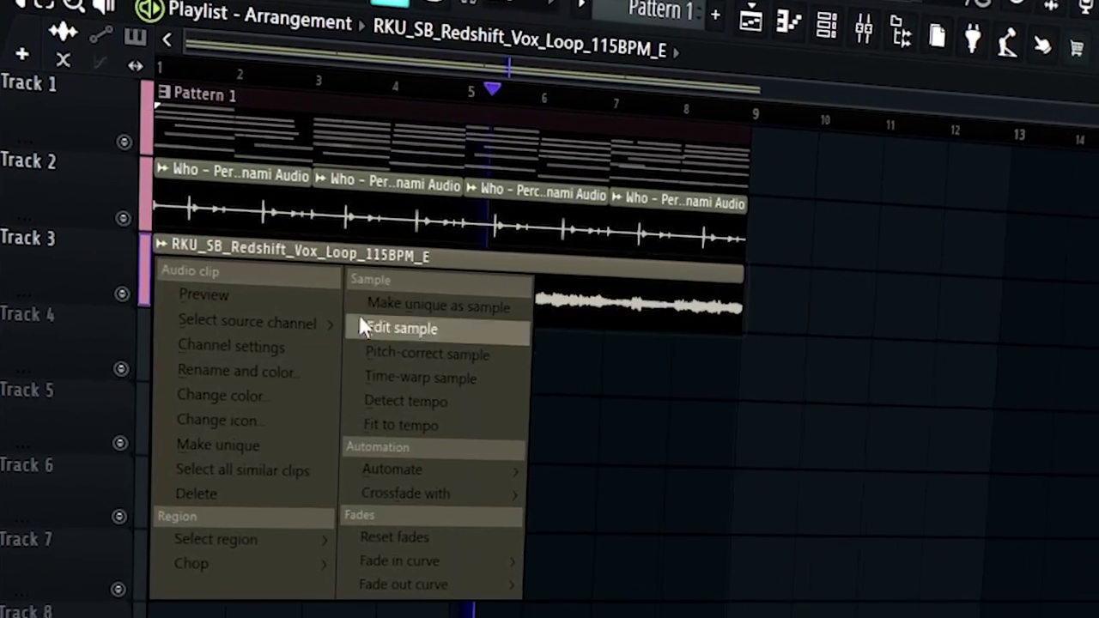
click(249, 378)
text(Vocal)
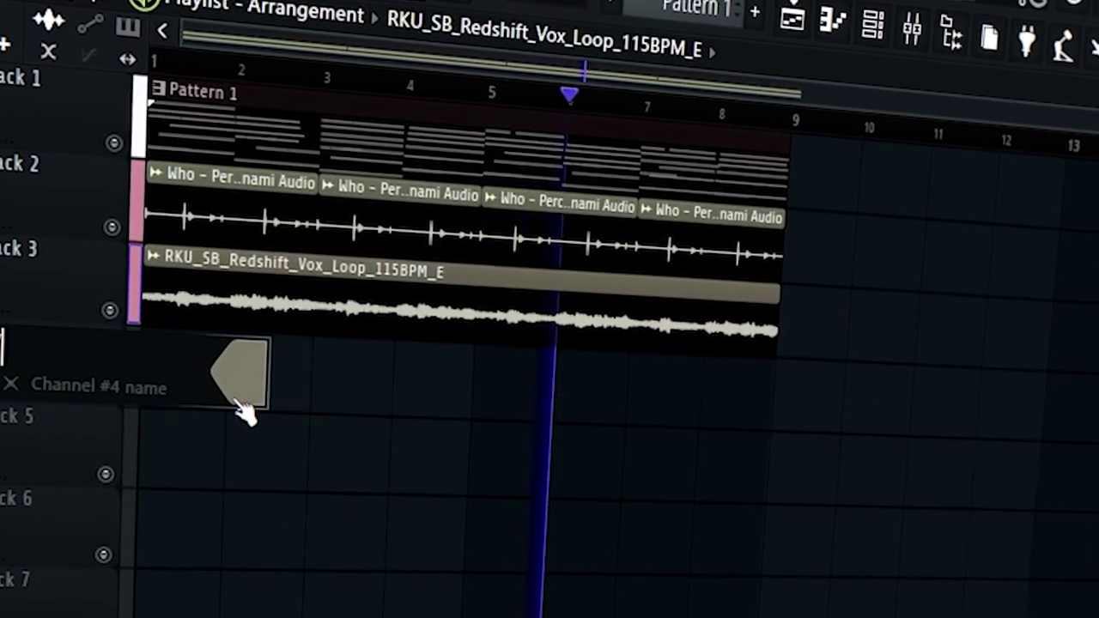
key(Return)
double_click(290, 322)
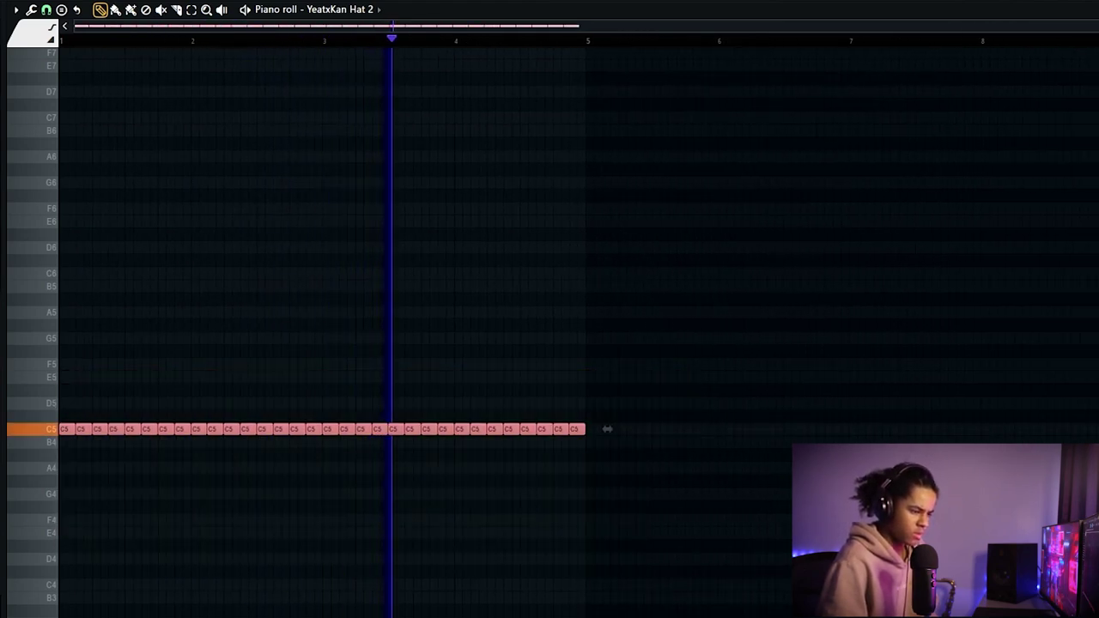
Duplicate the YeatxKan Hat 2 pattern to fill eight bars and randomize the velocity levels of all its notes.
key(ctrl+b)
drag(539, 584, 485, 293)
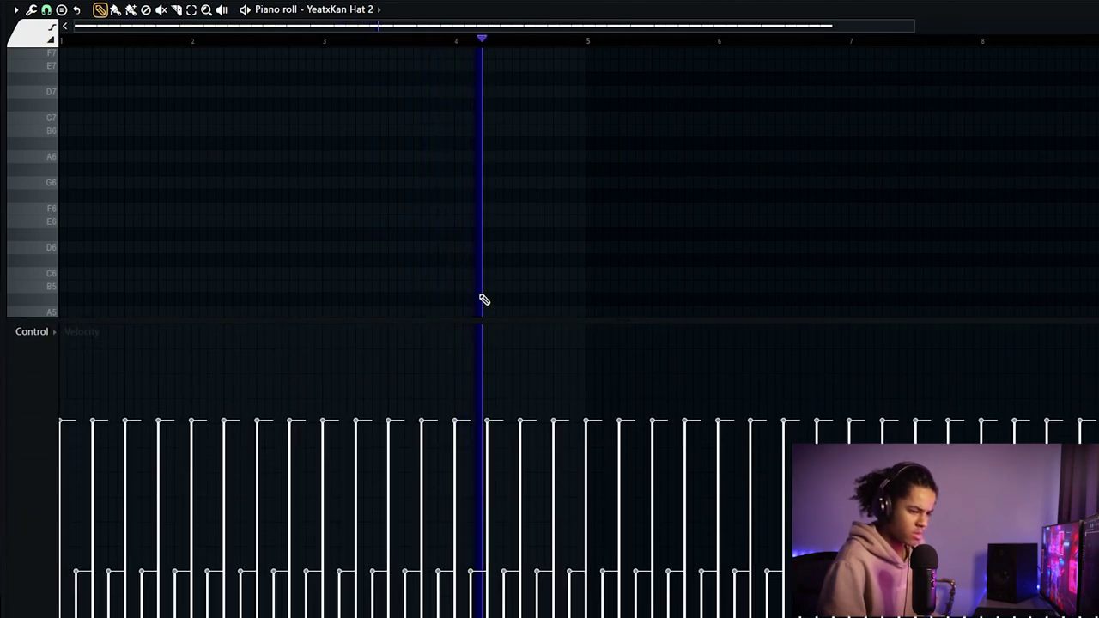
key(ctrl+a)
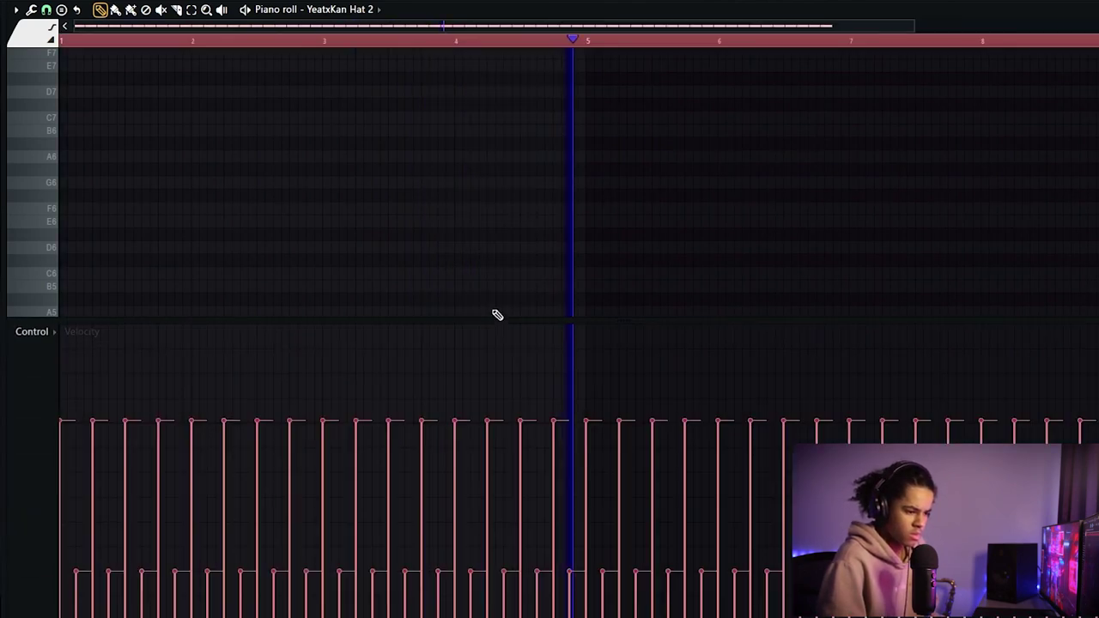
key(alt+r)
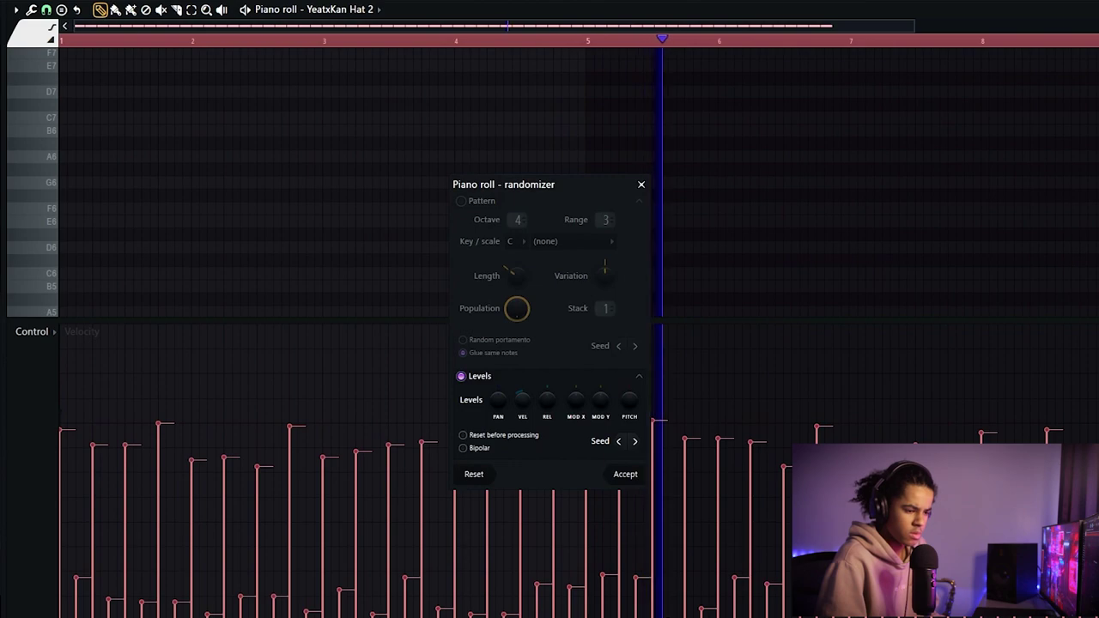
click(625, 475)
drag(533, 331, 550, 614)
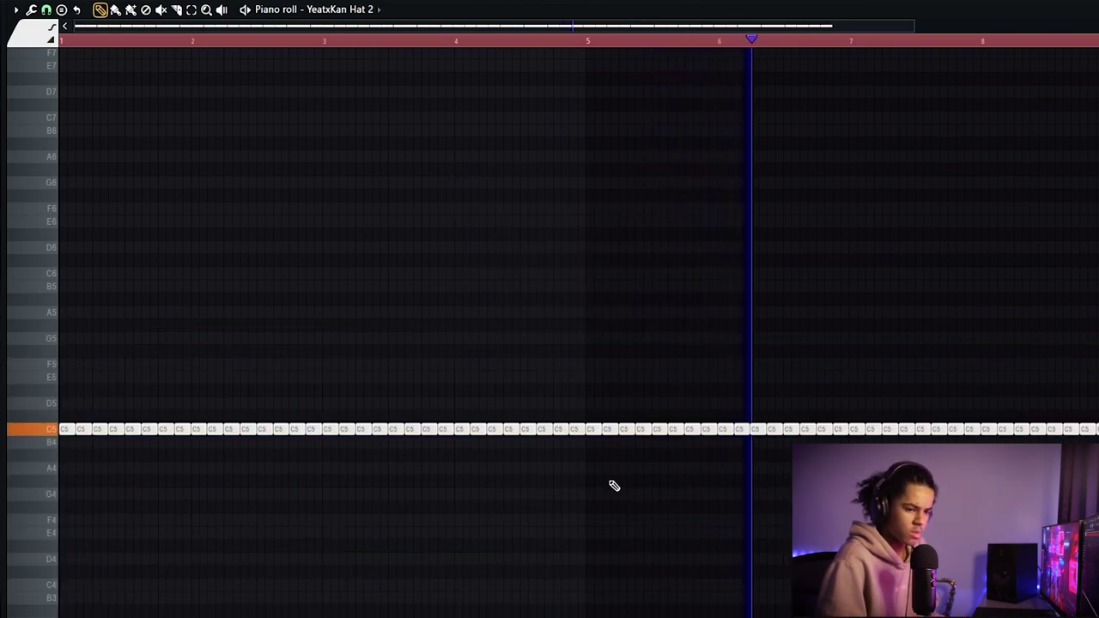
scroll(825, 86, down, 2)
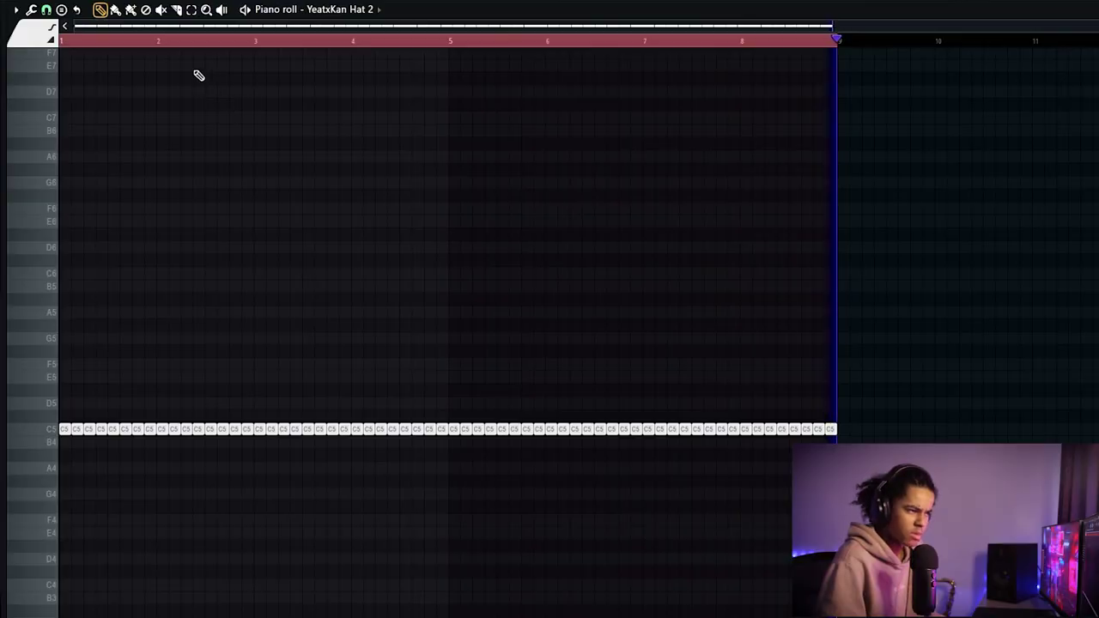
Split selected C5 hi-hat notes into half-length hits to create small rolls in the pattern.
scroll(204, 79, up, 4)
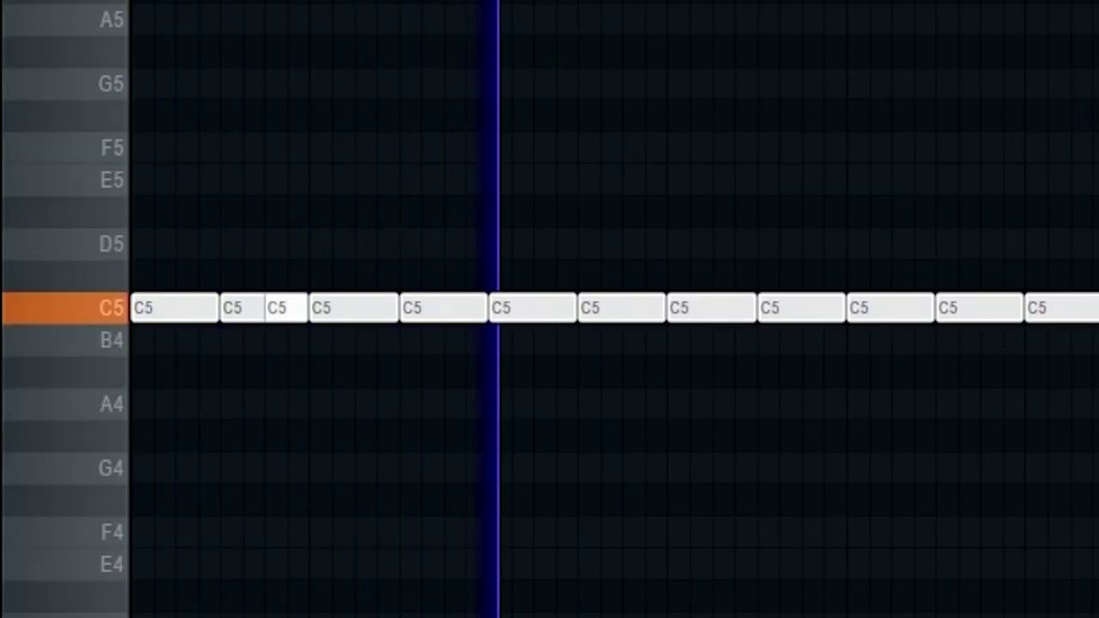
click(1030, 308)
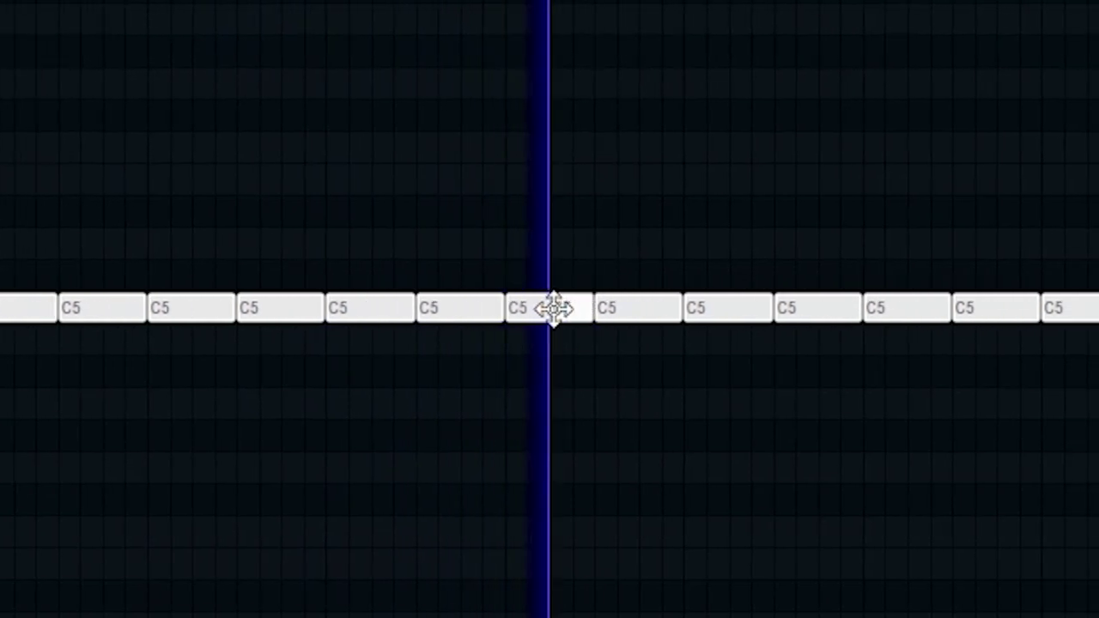
drag(546, 312, 606, 322)
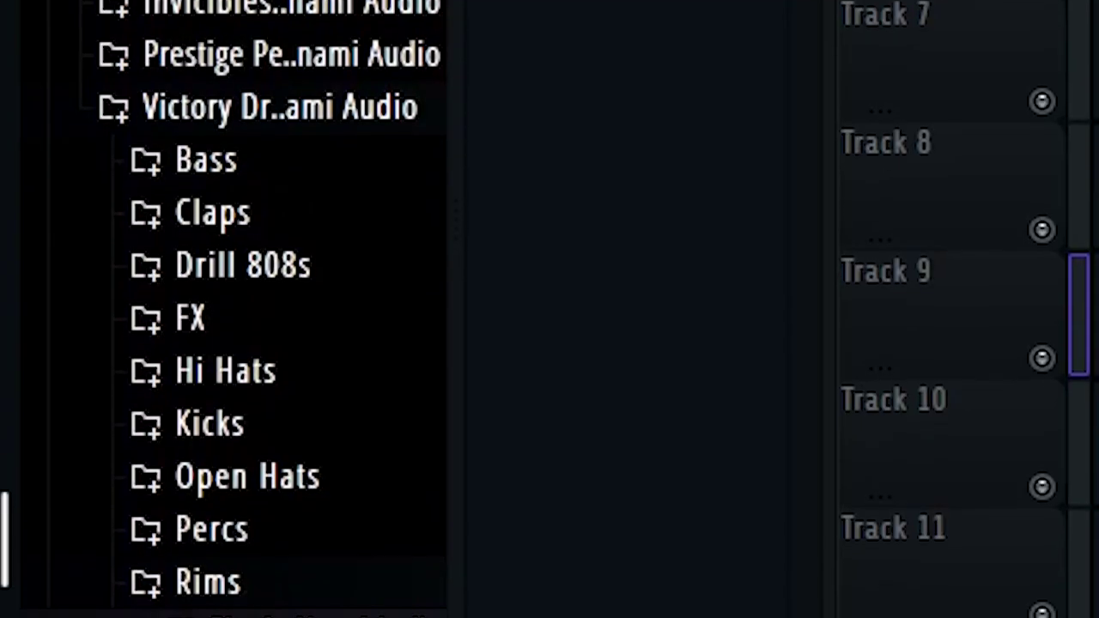
Load the Rim 9 sample from the Victory drum kit and place its C5 hits across bars 1 and 2.
scroll(282, 270, down, 5)
drag(273, 360, 558, 245)
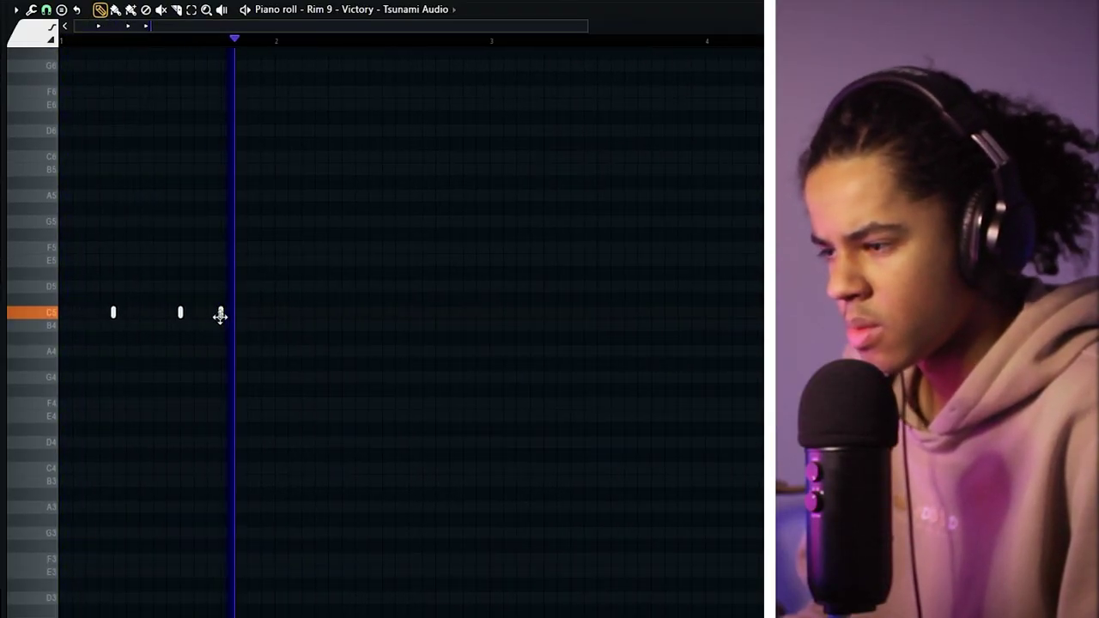
click(331, 315)
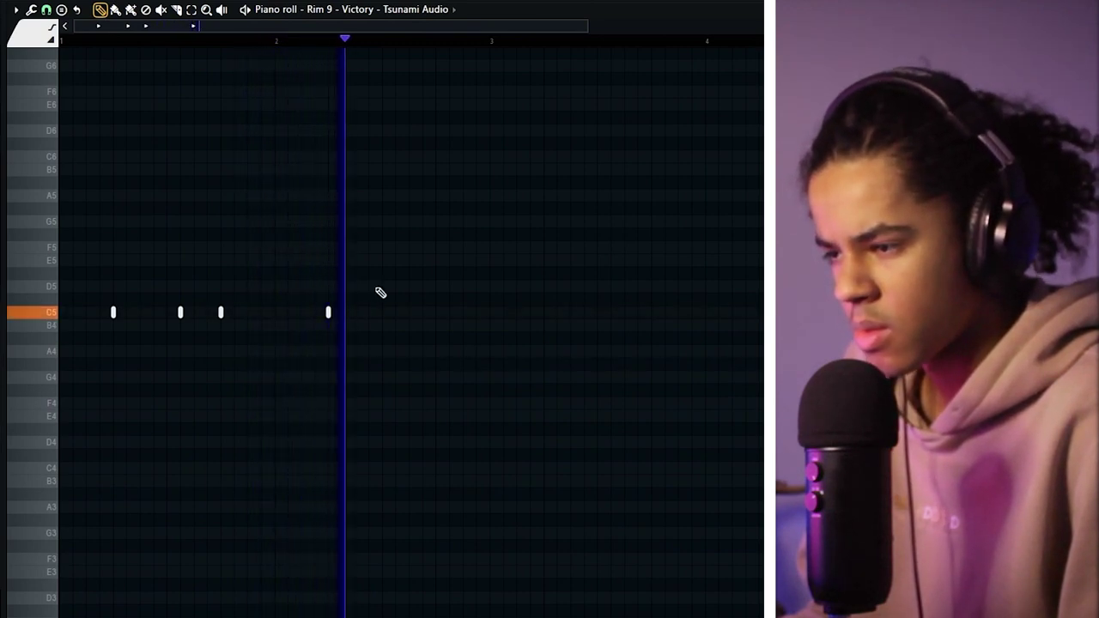
click(437, 314)
Duplicate the two-bar rim pattern into bars 3 and 4, and copy all the hits to fill bars 5 to 8.
key(ctrl+b)
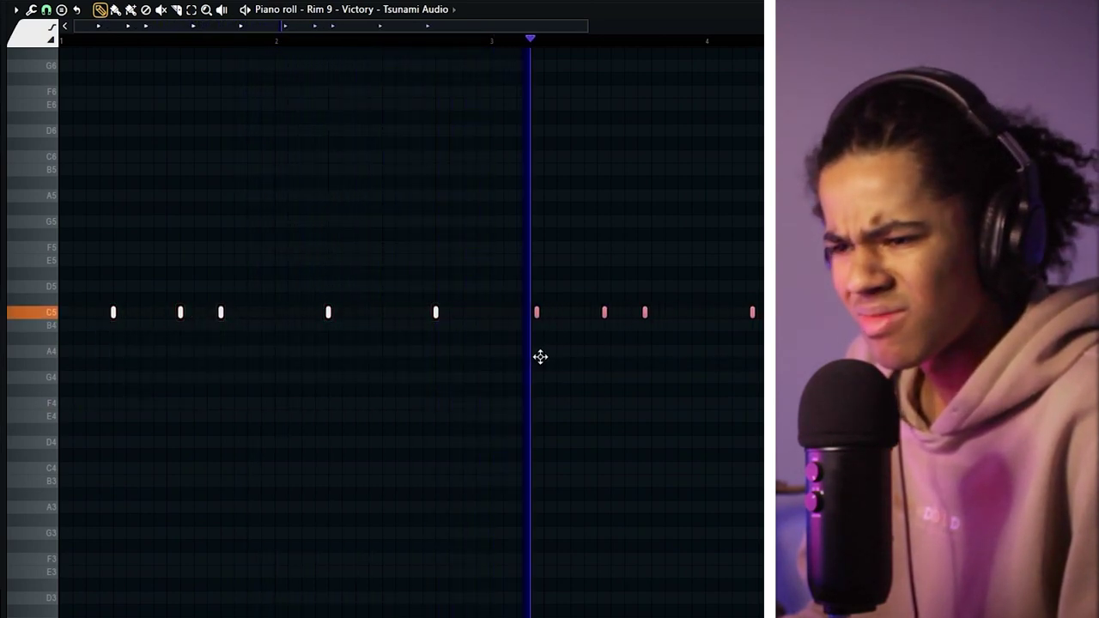
scroll(464, 86, down, 1)
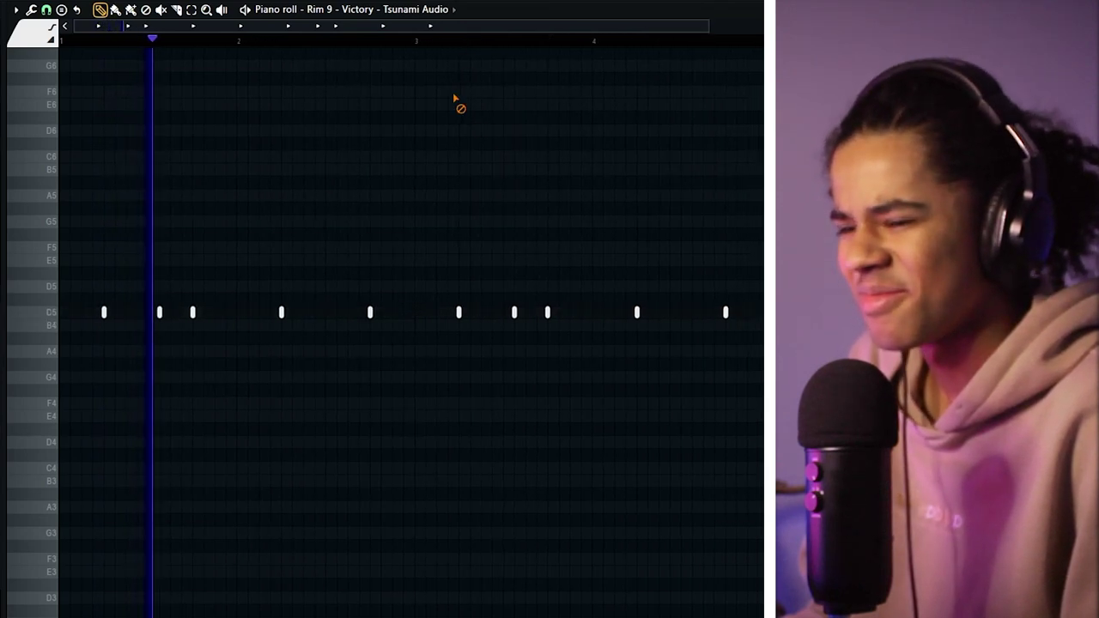
scroll(449, 40, down, 2)
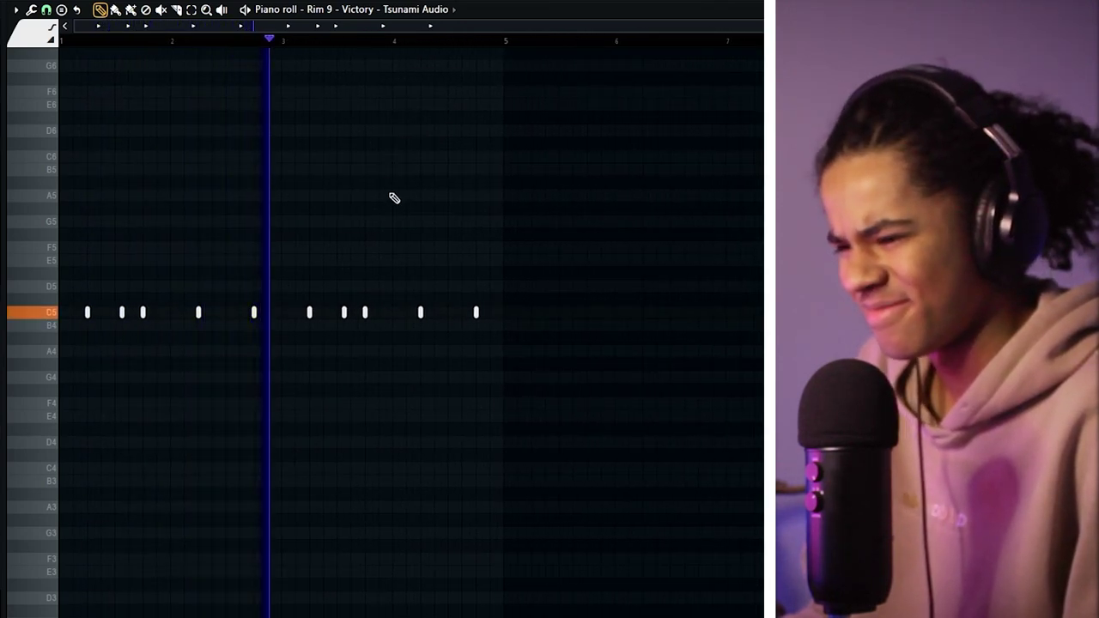
key(ctrl+a)
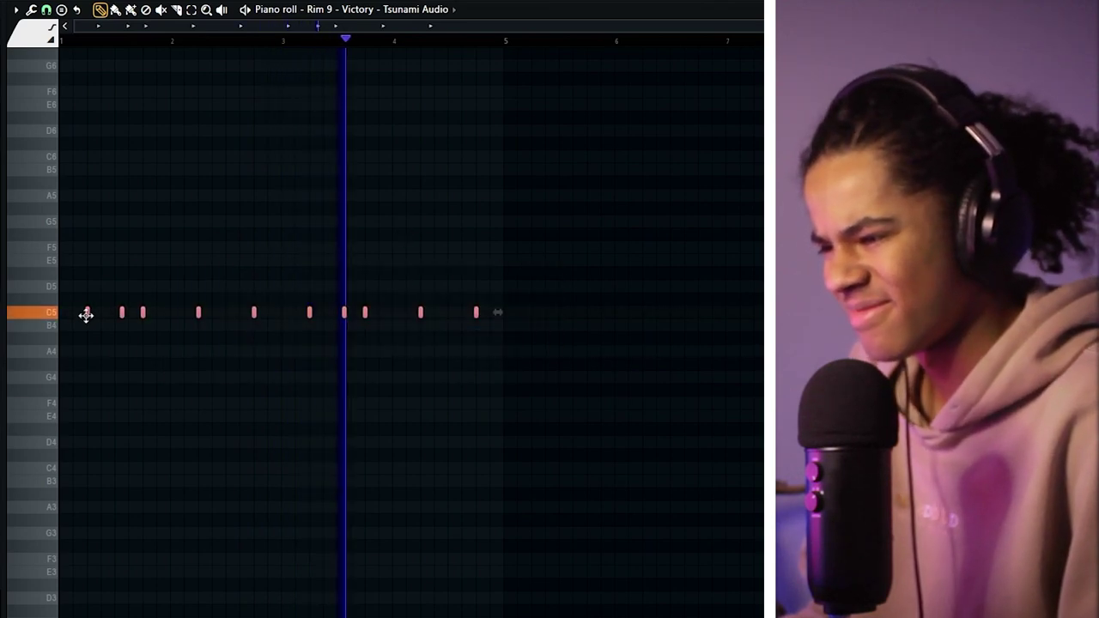
click(533, 311)
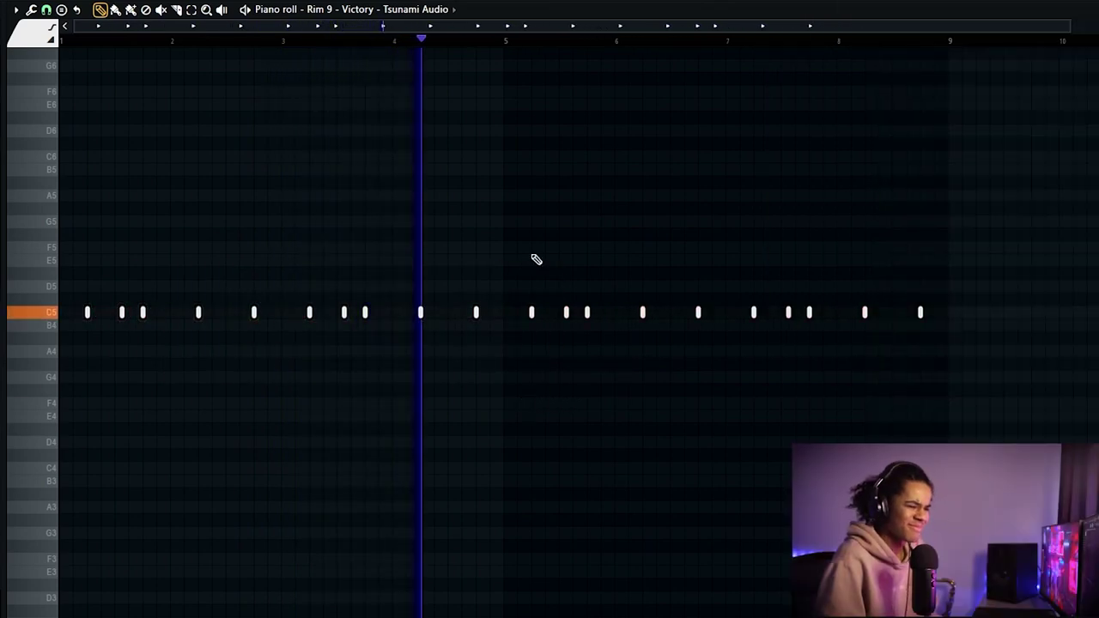
Add an extra C5 rim hit shortly before bar 5 and check the full eight-bar rim pattern.
scroll(514, 43, up, 2)
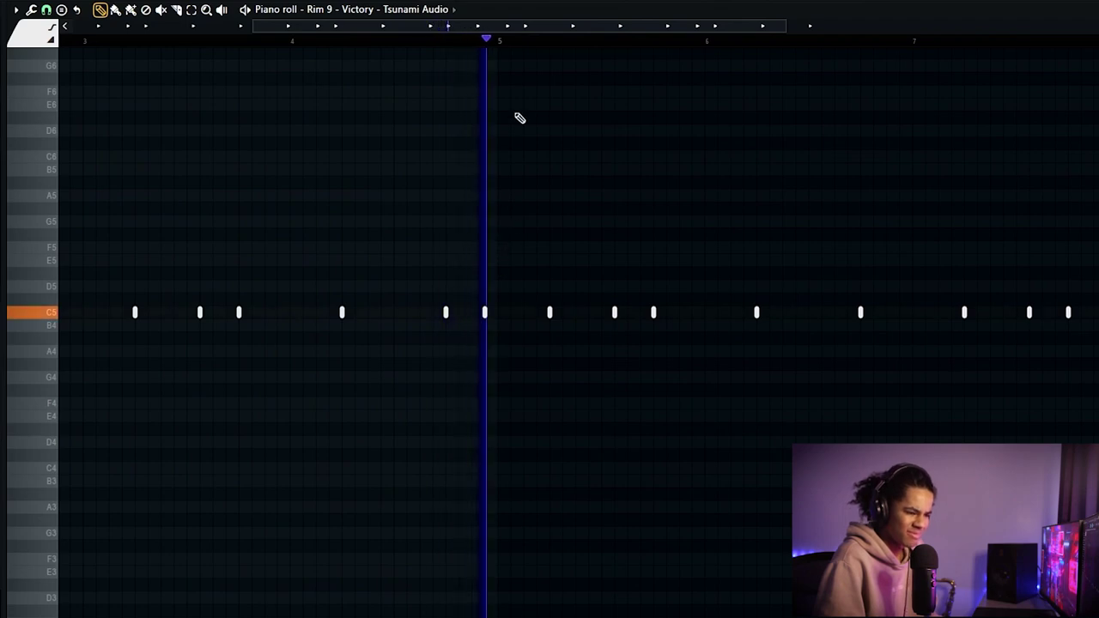
scroll(530, 32, right, 2)
scroll(567, 54, down, 5)
scroll(565, 50, down, 2)
scroll(584, 181, down, 1)
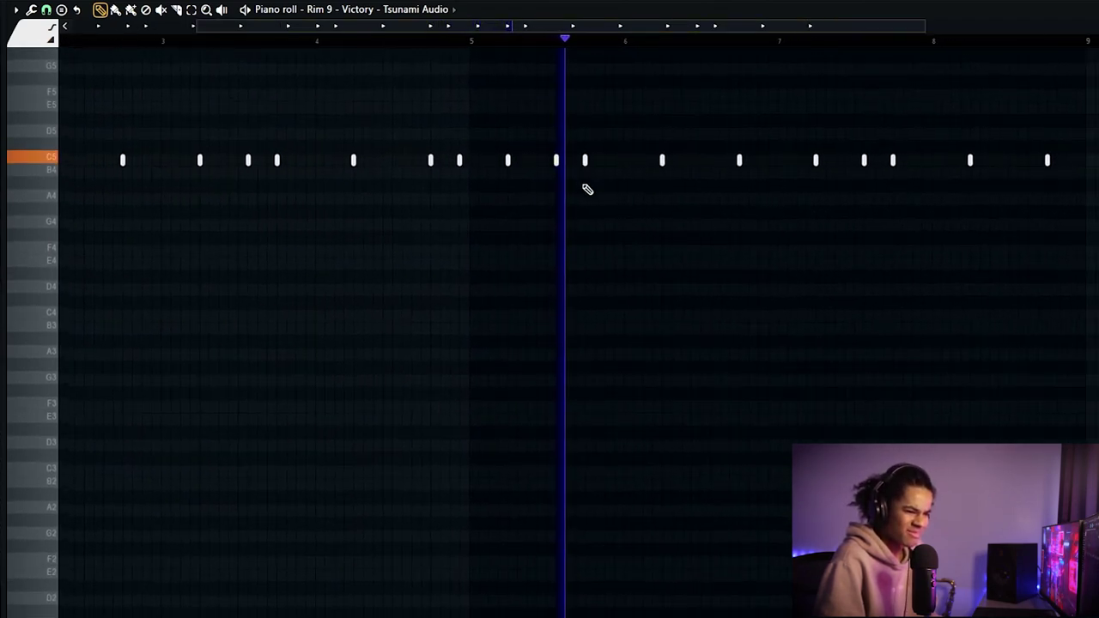
scroll(601, 121, up, 2)
scroll(623, 44, up, 2)
scroll(626, 46, down, 3)
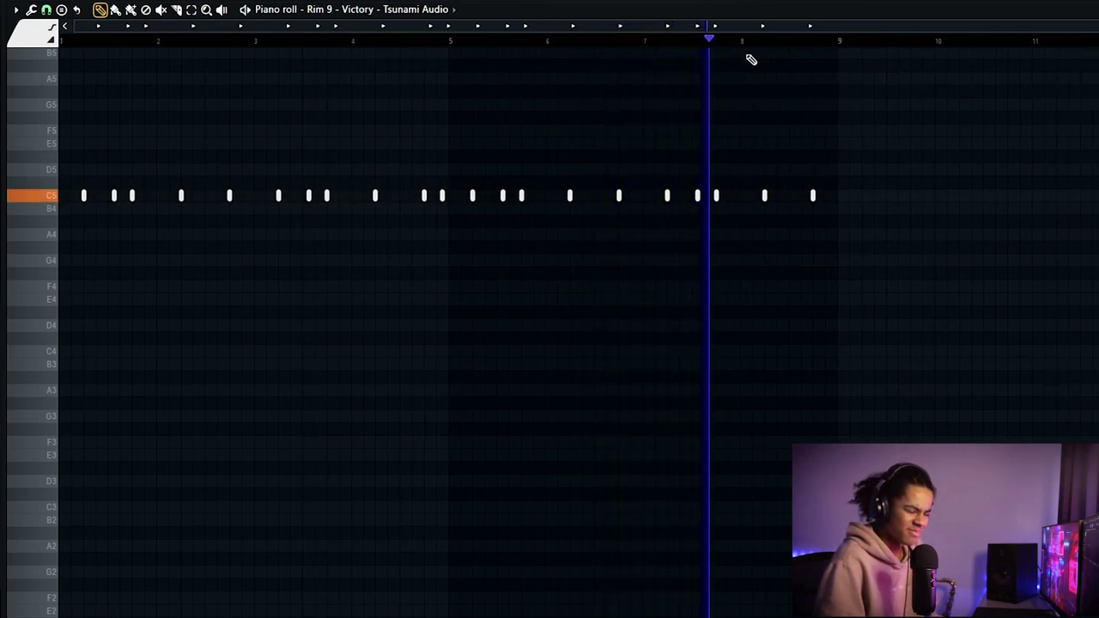
scroll(792, 50, up, 3)
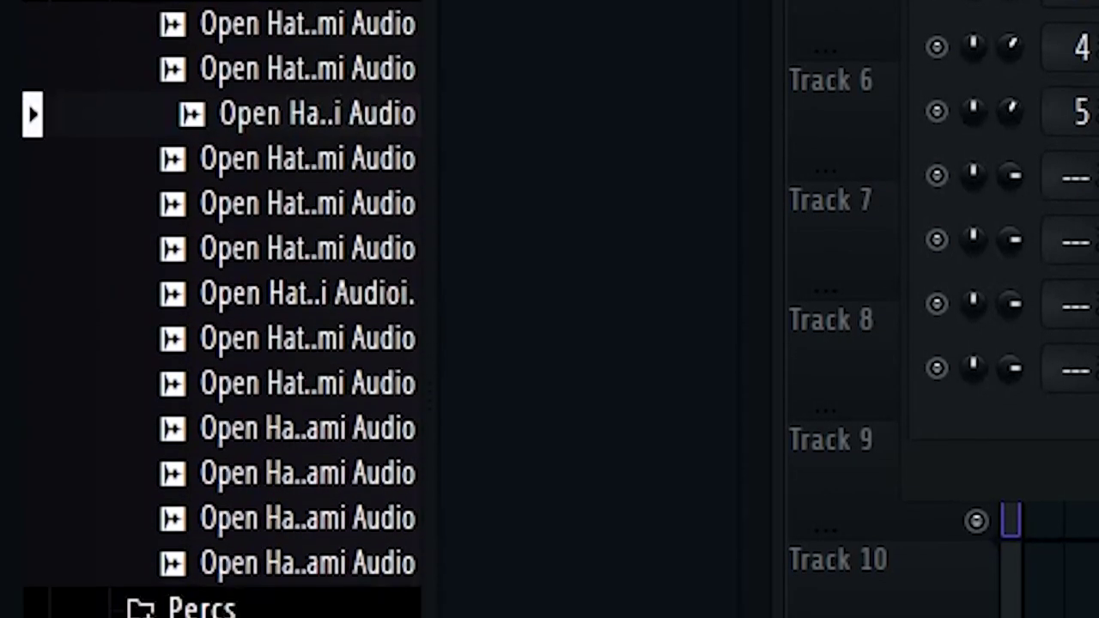
Audition the open hat samples in the Victory drum kit and load Open Hat 10 into the channel rack.
key(Down)
key(Down)
key(Down)
key(Down)
key(Down)
key(Down)
click(292, 268)
click(290, 295)
click(297, 257)
drag(297, 258, 1098, 371)
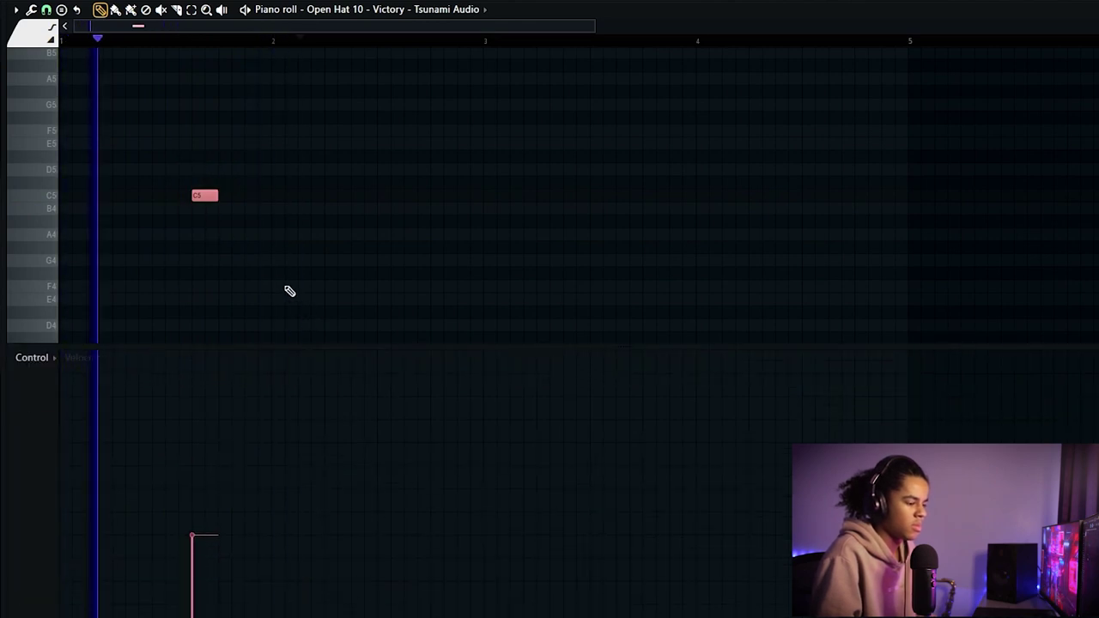
Copy the bar 1 open hat note to the same position in bar 3, and repeat both notes in bars 5 and 7.
drag(456, 199, 633, 212)
scroll(632, 49, down, 3)
drag(520, 150, 166, 252)
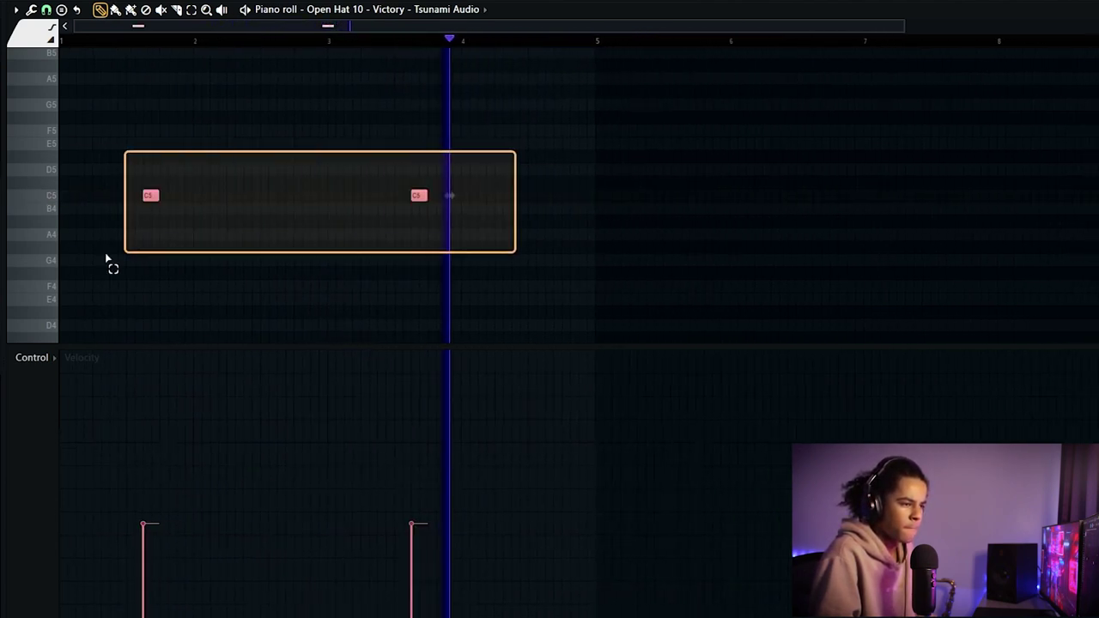
drag(155, 199, 682, 245)
click(572, 72)
scroll(550, 38, down, 2)
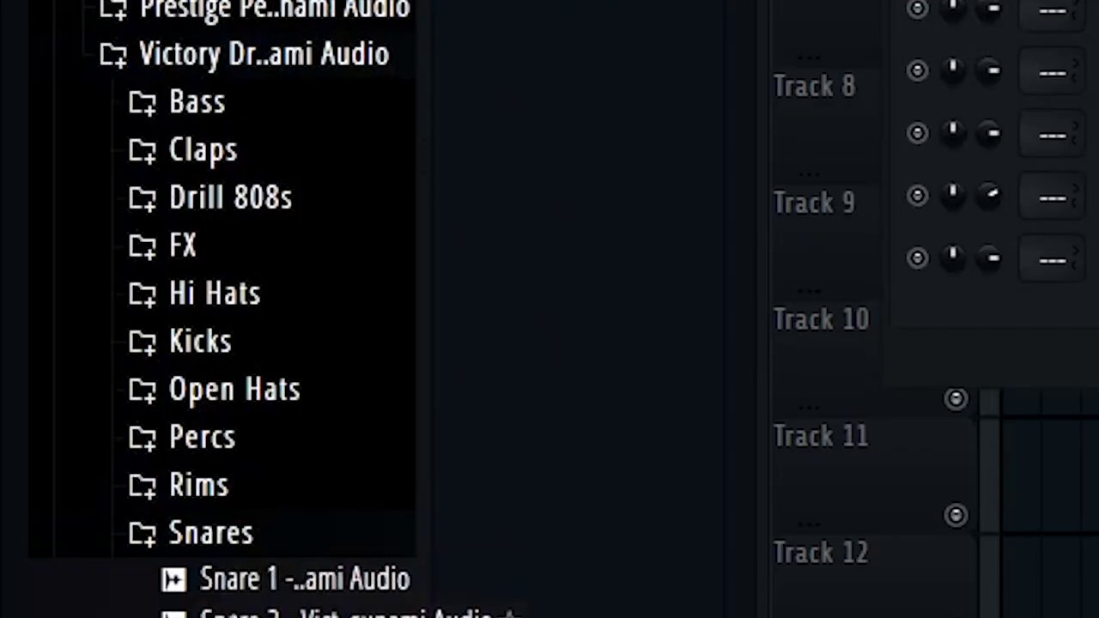
Load Snare 3 from the Victory drum kit's snares into the channel rack and select its hits in the piano roll.
scroll(255, 589, down, 5)
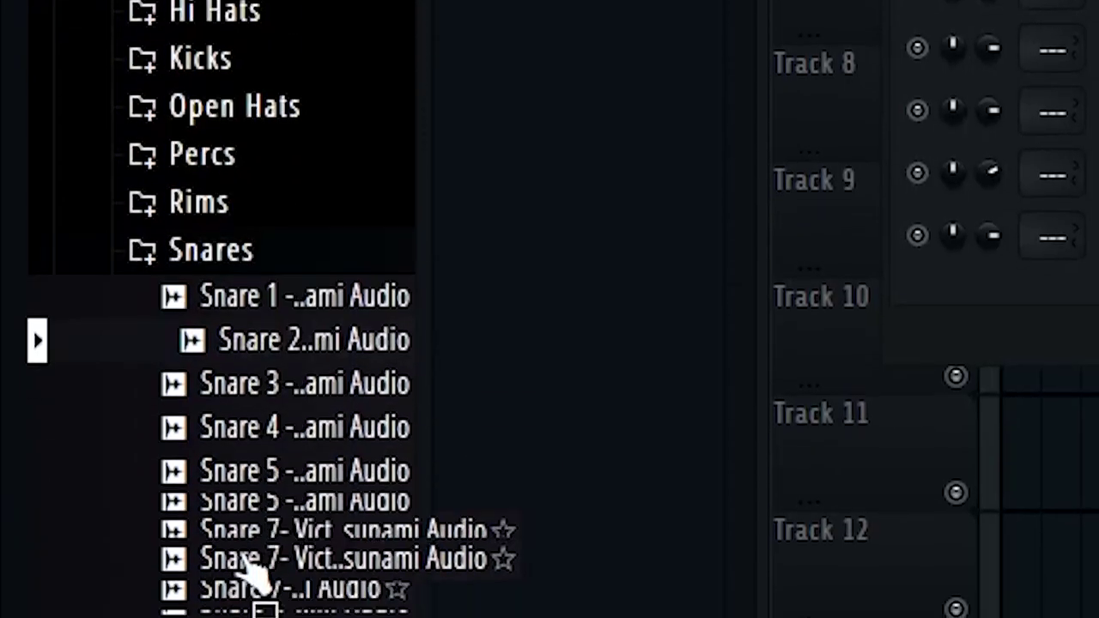
drag(272, 300, 1098, 59)
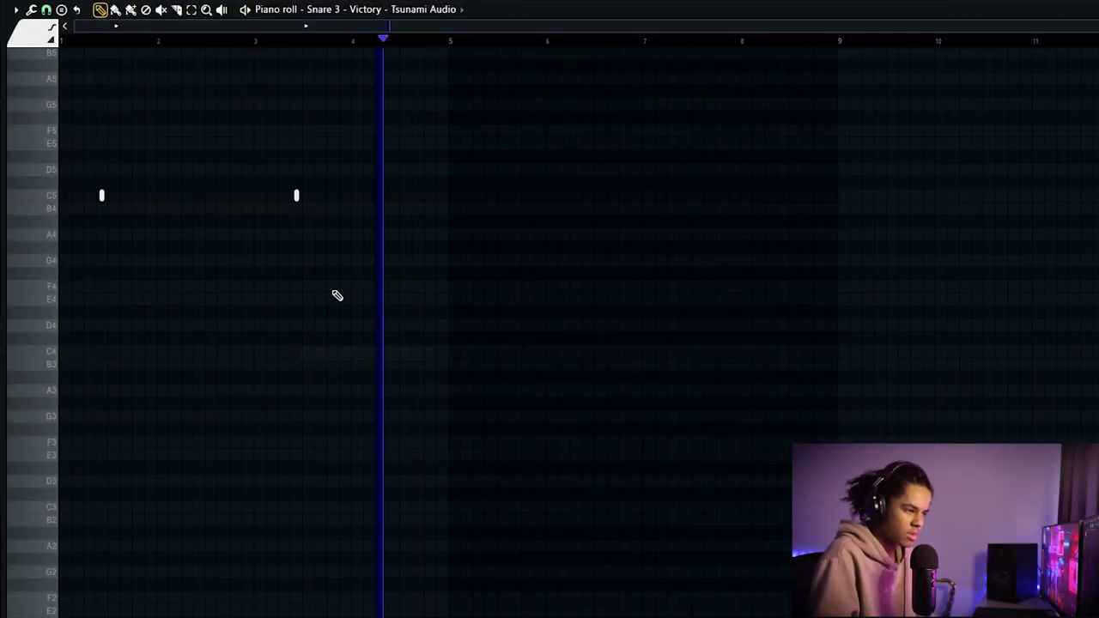
drag(419, 252, 49, 363)
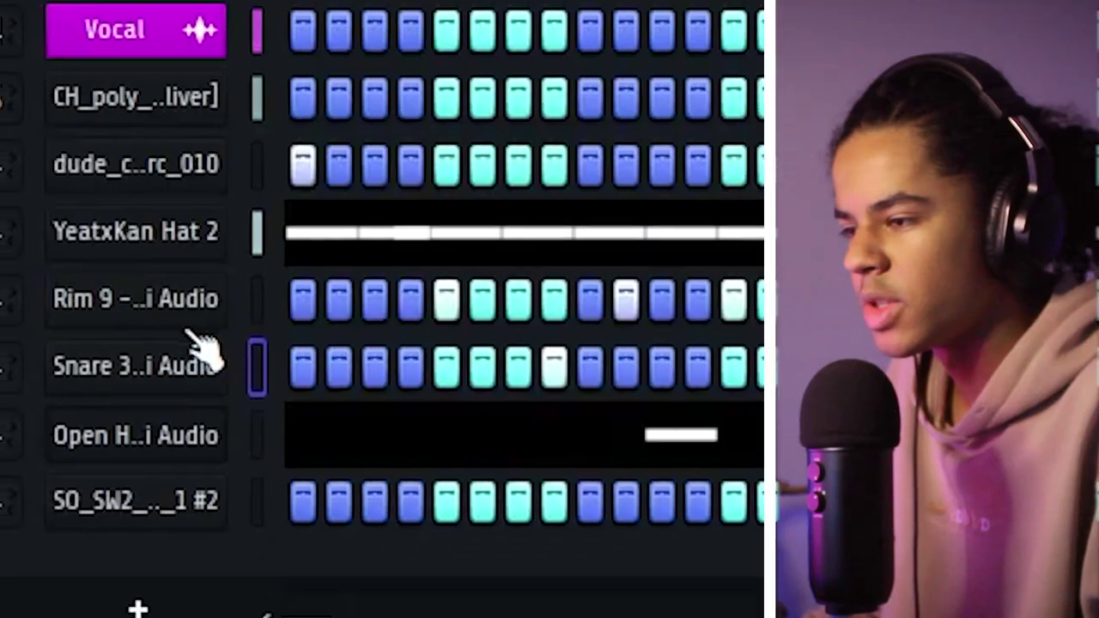
right_click(206, 354)
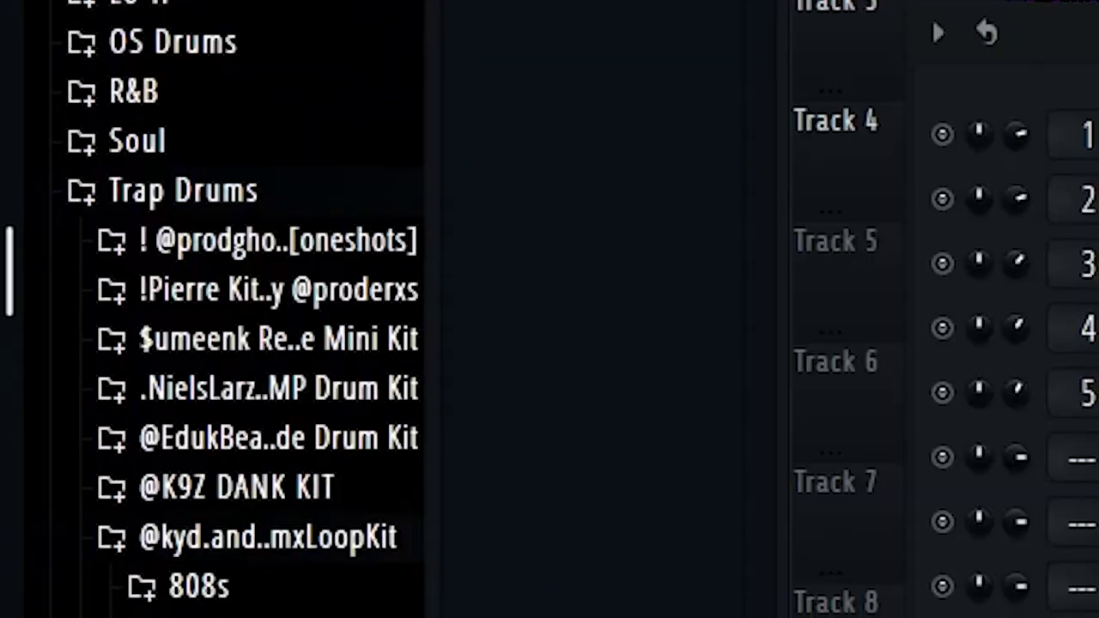
Browse the trap drum kits for further percussion and load SW Perc 004 into the channel rack.
drag(283, 535, 551, 300)
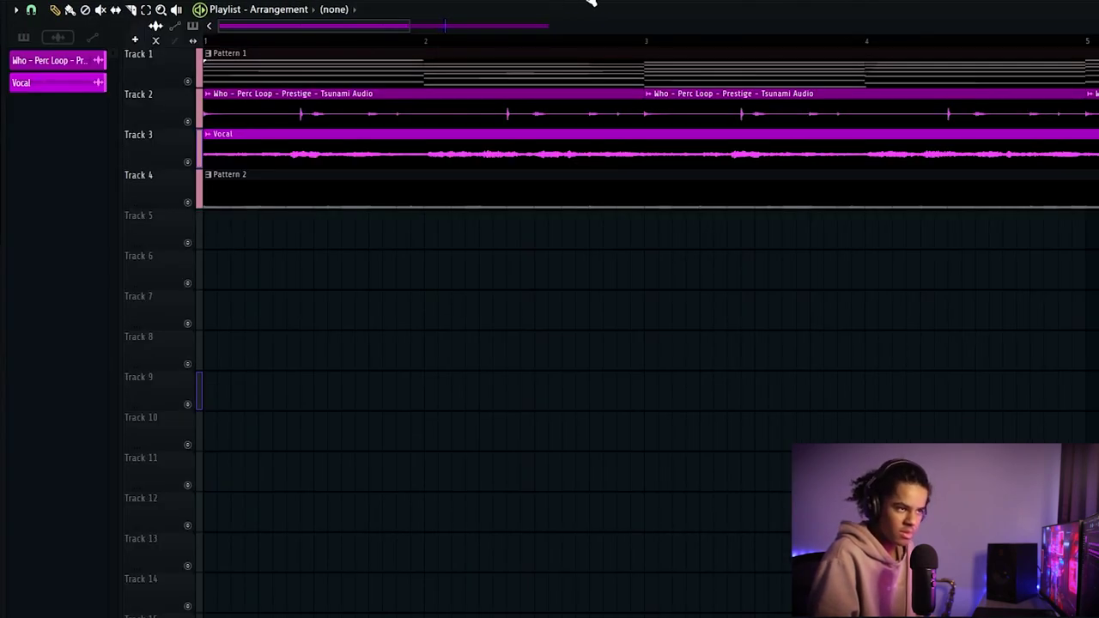
key(F6)
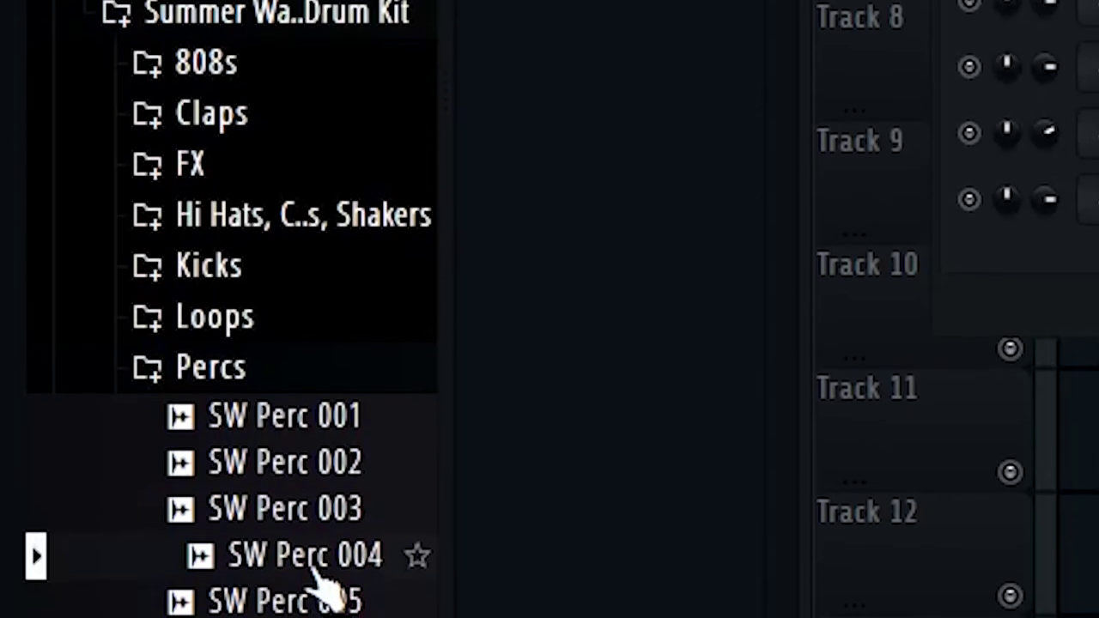
drag(315, 433, 549, 335)
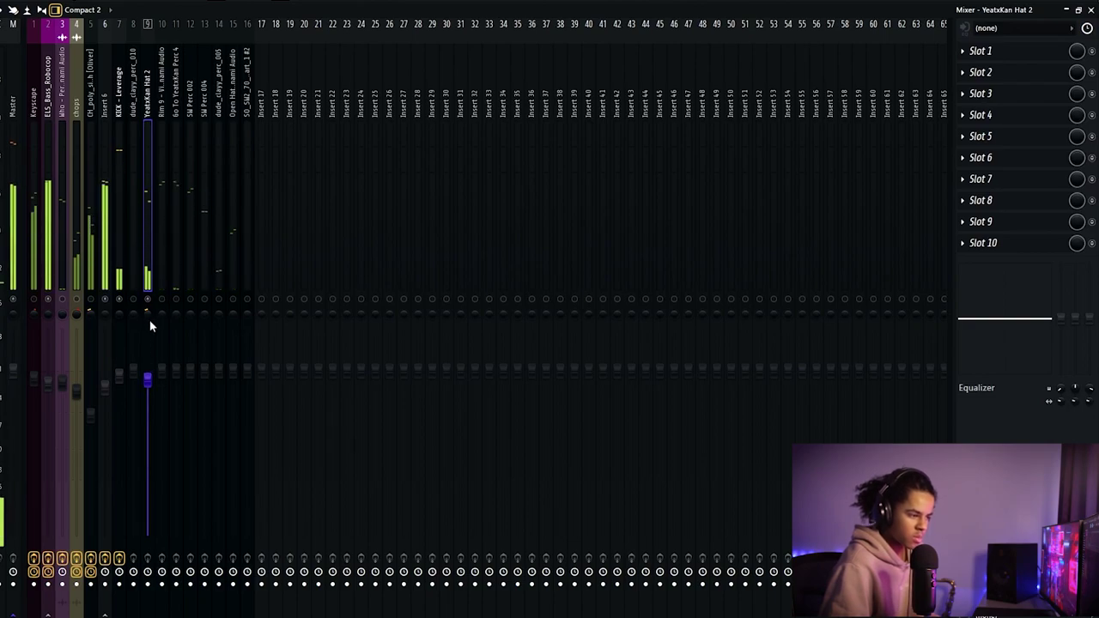
Insert Inf EQ in the first effect slot of the YeatxKan Hat 2 mixer track.
click(980, 51)
mouse_move(969, 68)
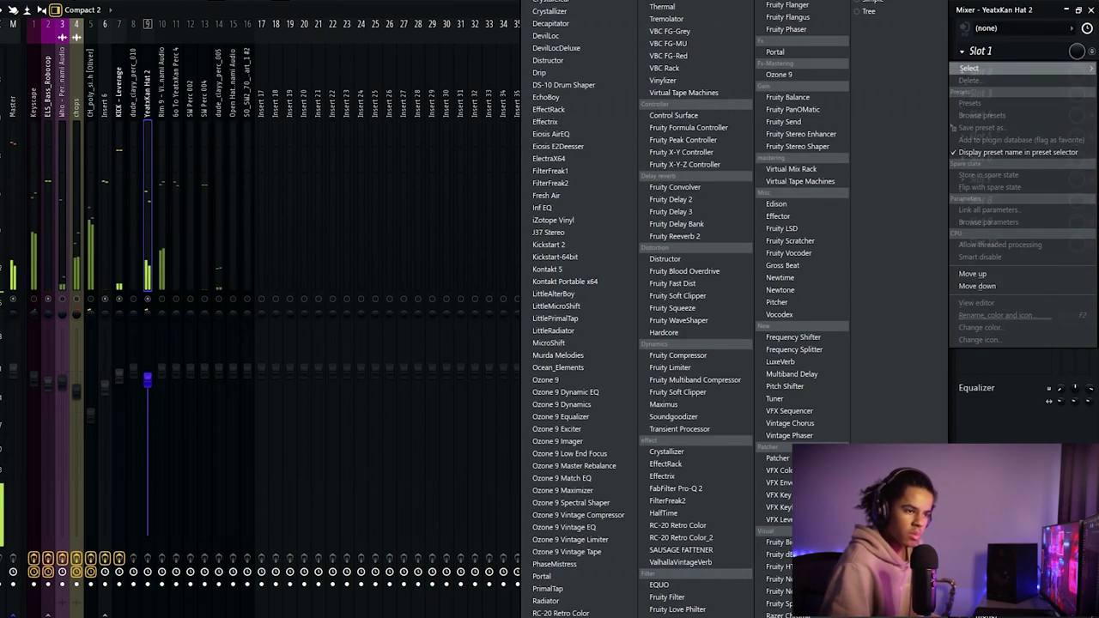
click(542, 208)
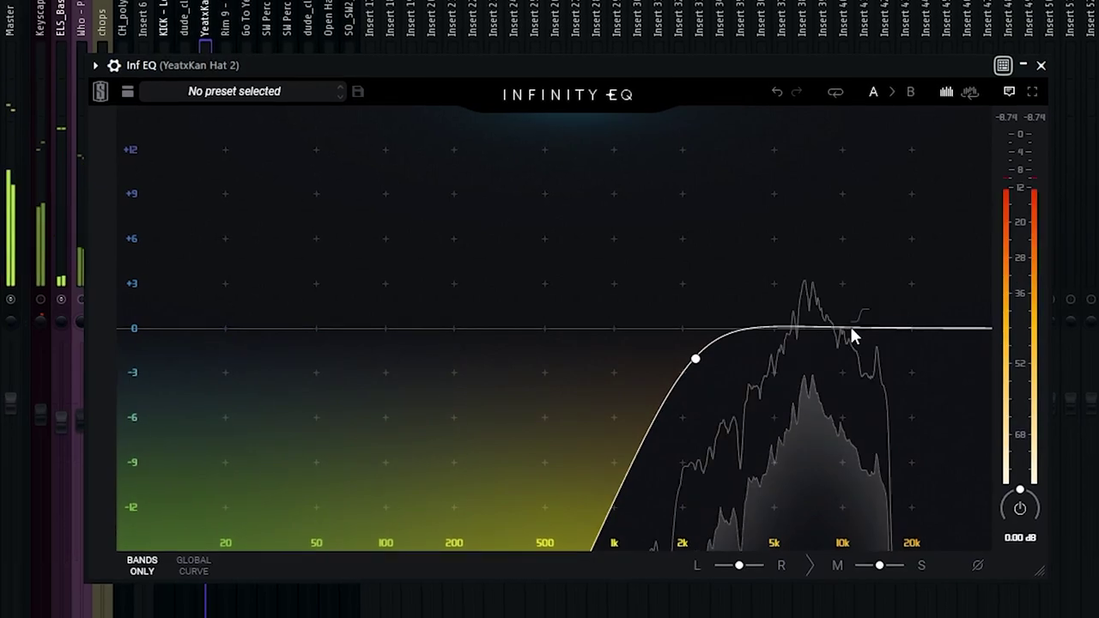
Cut the hat's extreme highs by about 4.15 dB near 26.3 kHz and give it a slight bell boost around 4 kHz.
drag(850, 334, 819, 314)
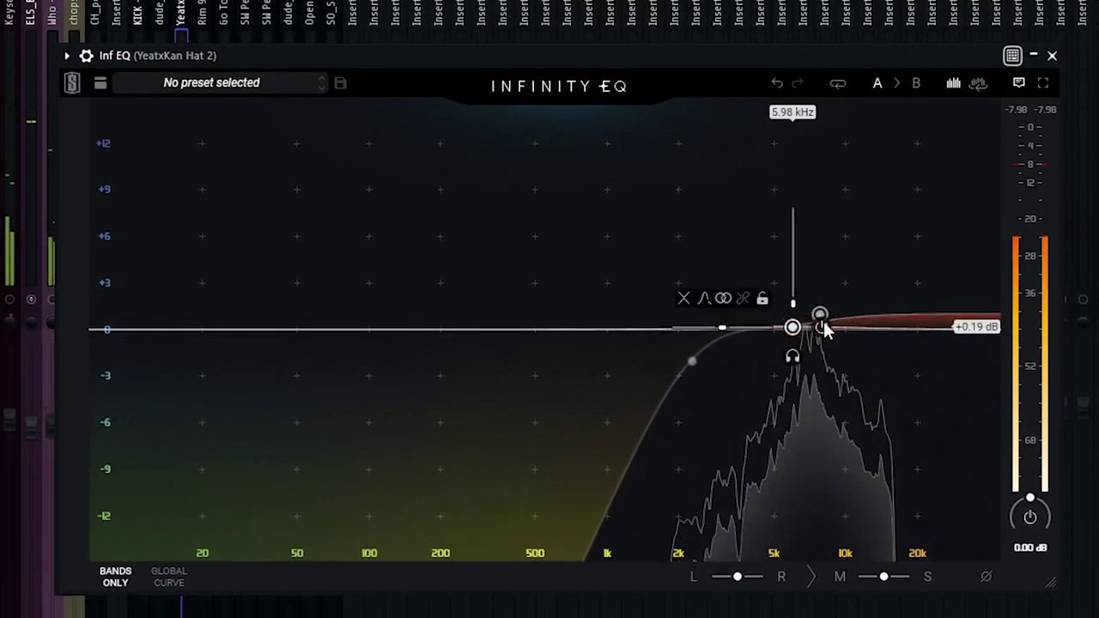
drag(822, 325, 951, 405)
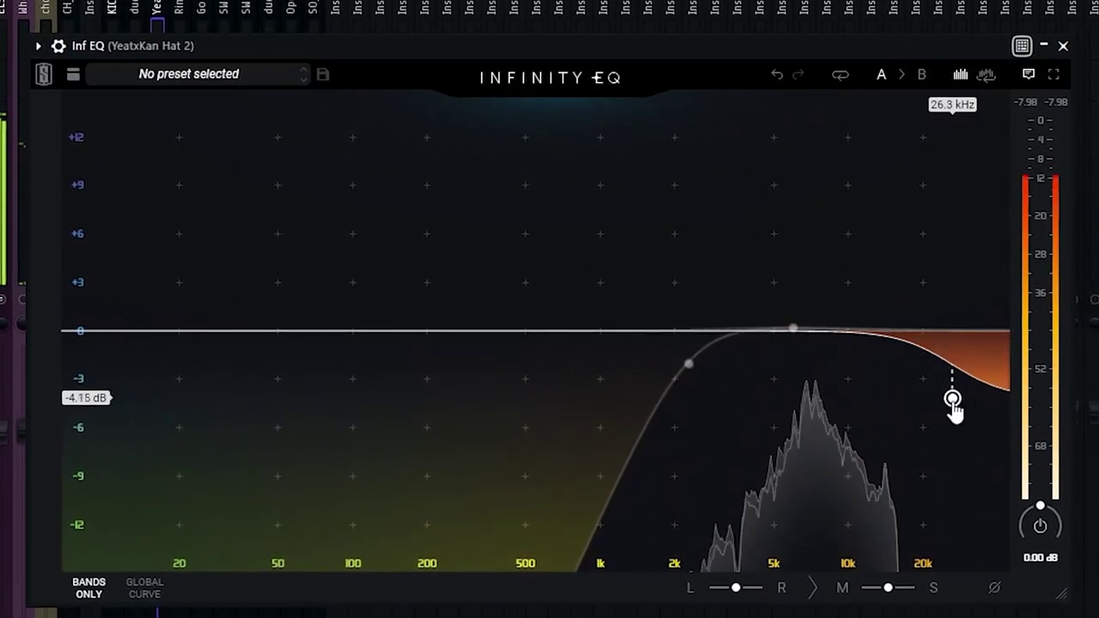
click(792, 328)
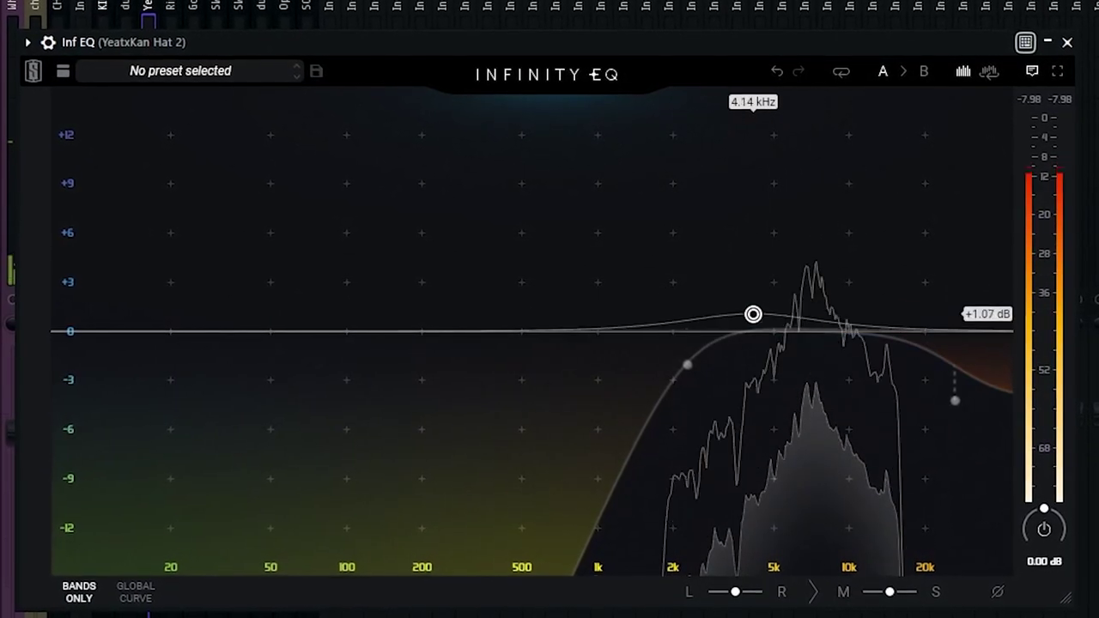
drag(753, 314, 741, 324)
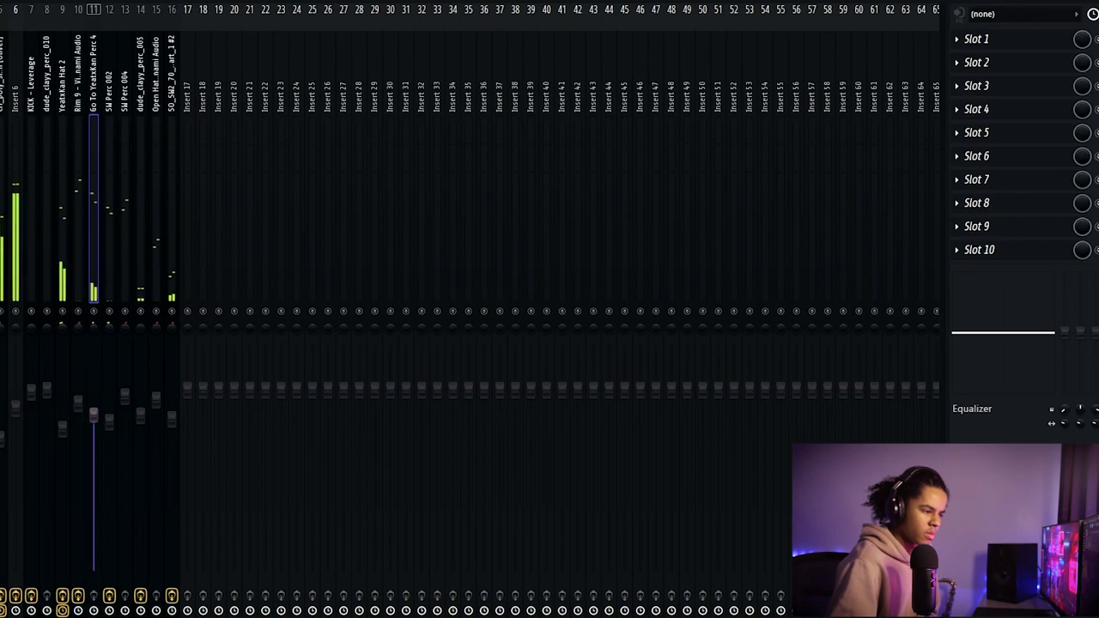
In the playlist, copy the Vocal clip from bar 5 on Track 5 to bars 21 and 17.
key(F9)
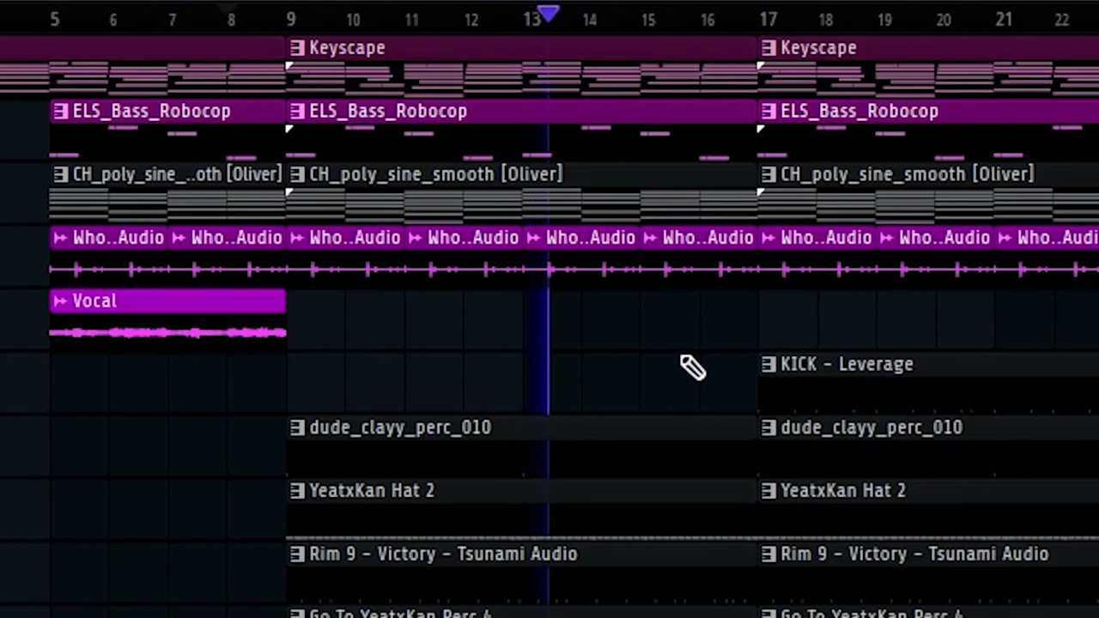
drag(169, 312, 1073, 343)
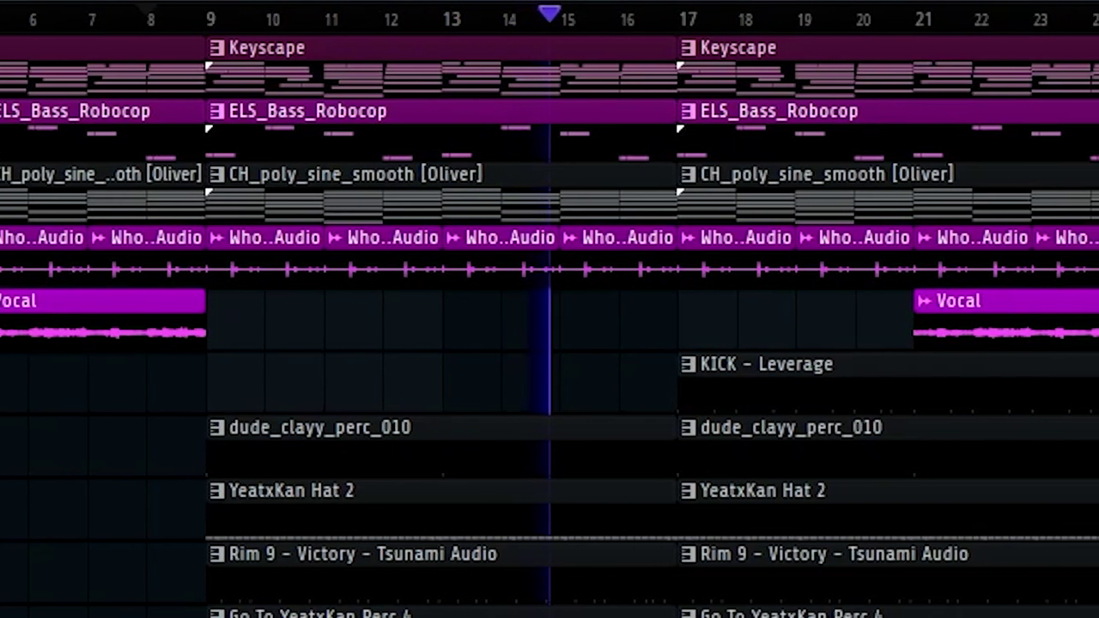
drag(1008, 304, 731, 290)
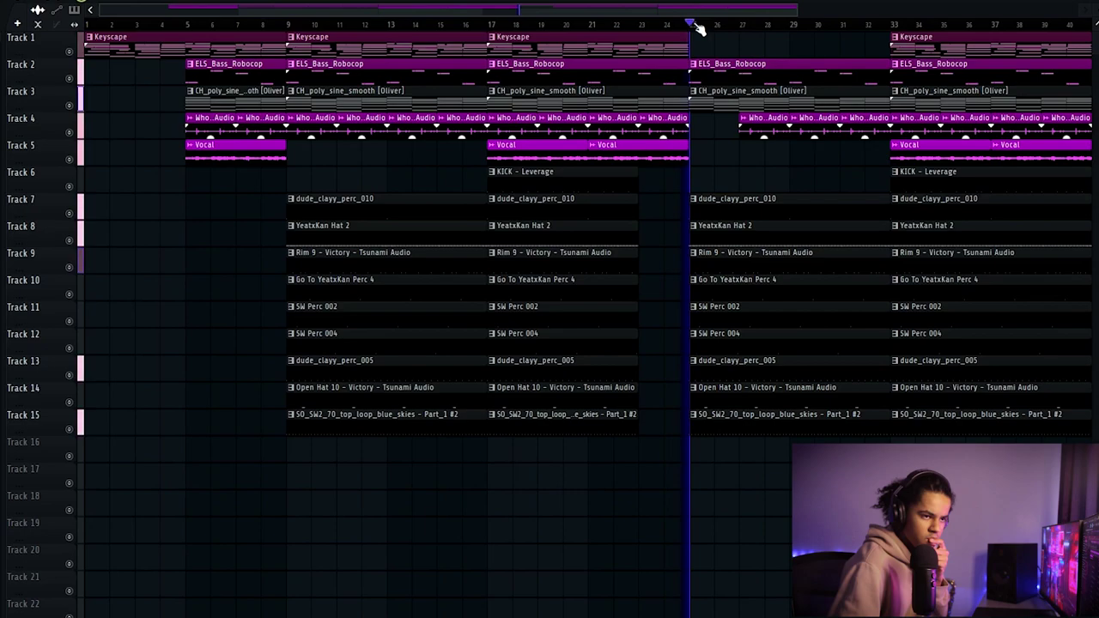
Copy the bar 33 KICK - Leverage clip to bar 25, and repeat the Keyscape clip before bar 33, trimmed to start at bar 29.
scroll(697, 29, down, 5)
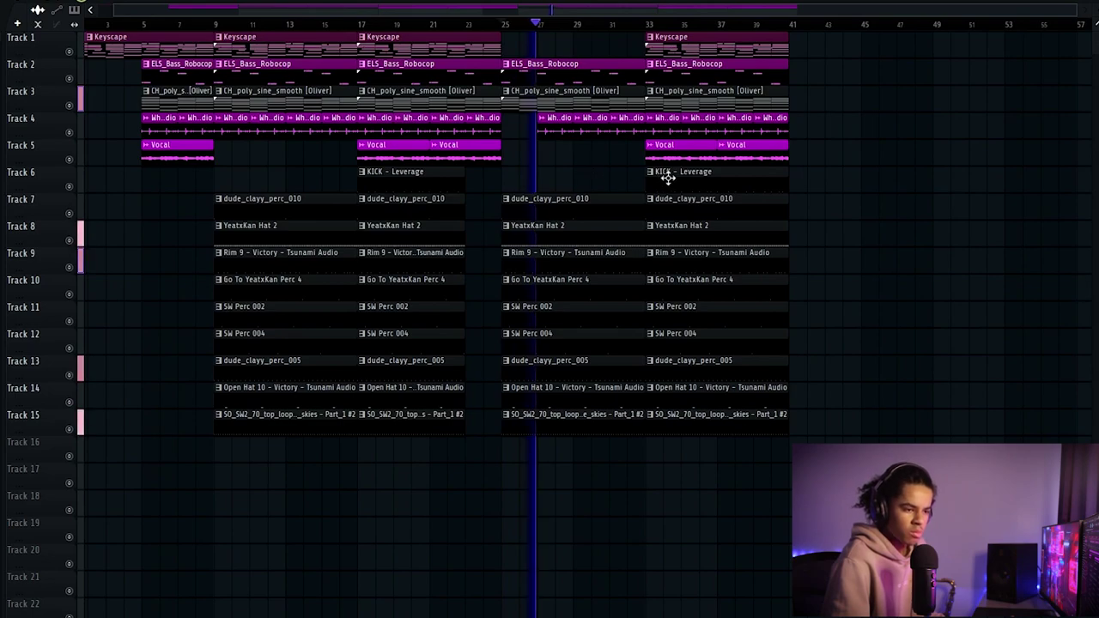
drag(629, 189, 565, 189)
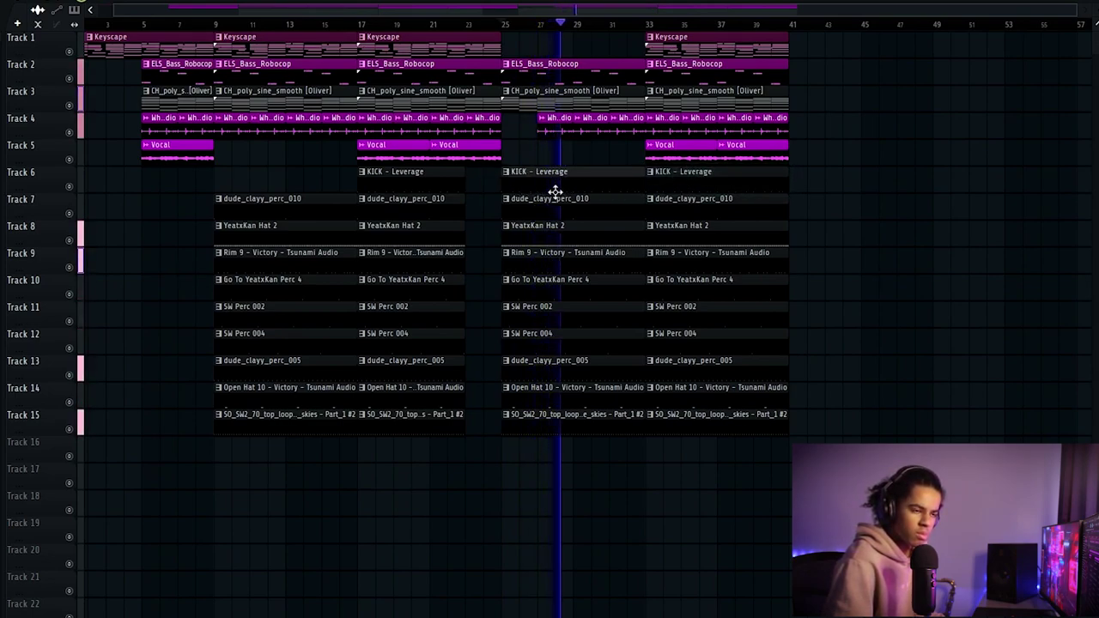
drag(663, 43, 519, 44)
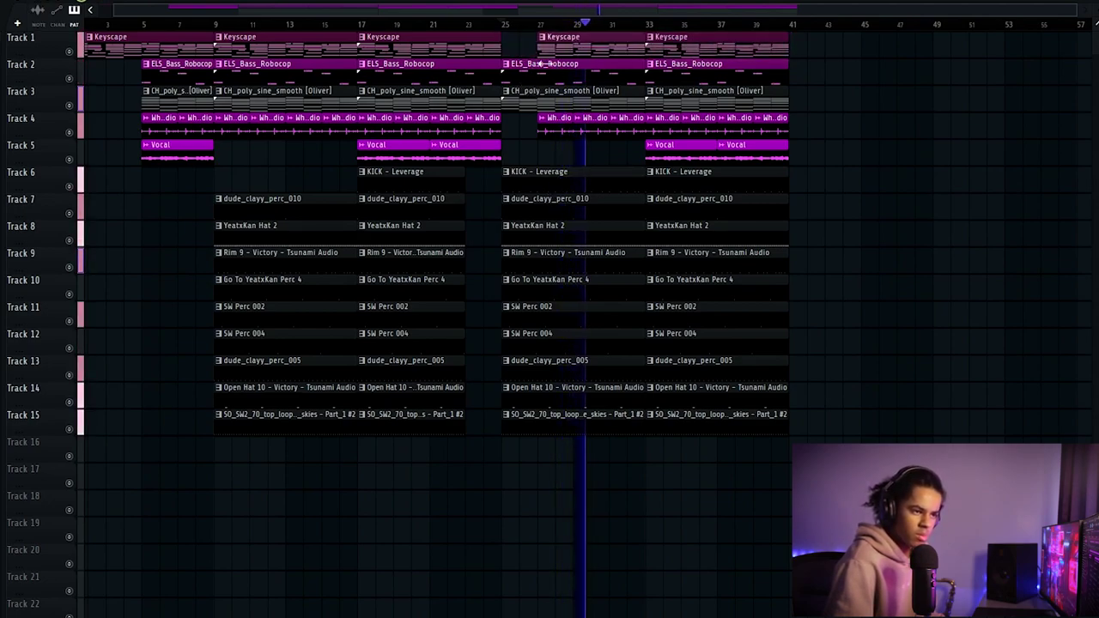
scroll(591, 26, up, 3)
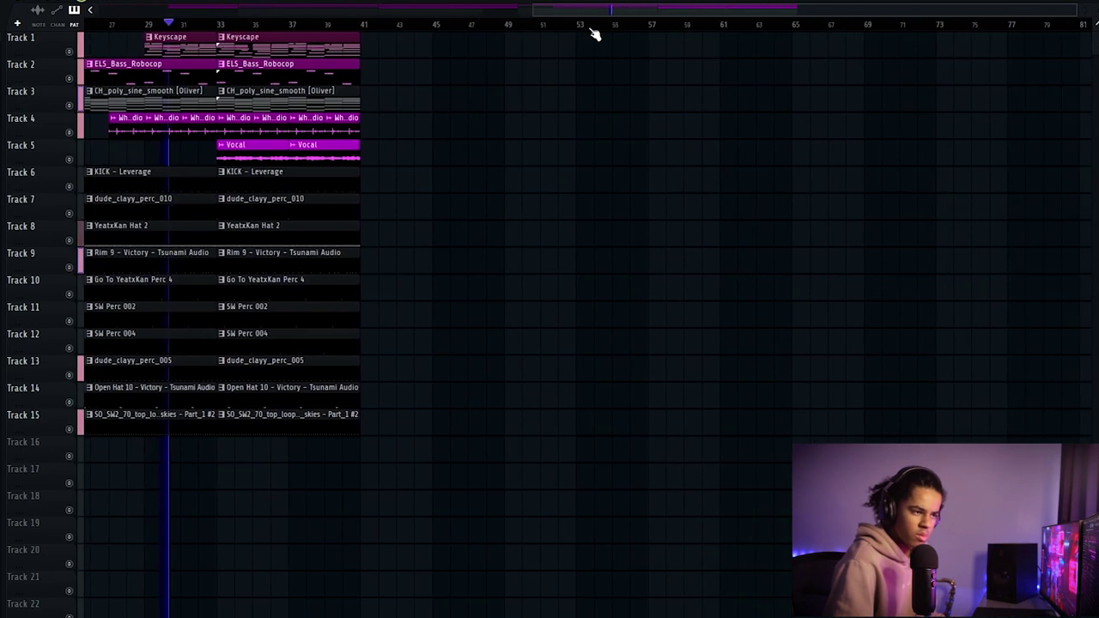
Select the bar 33 drum clips on Tracks 6 to 15 and trim their start to bar 35.
scroll(593, 31, down, 3)
drag(702, 178, 724, 420)
click(673, 190)
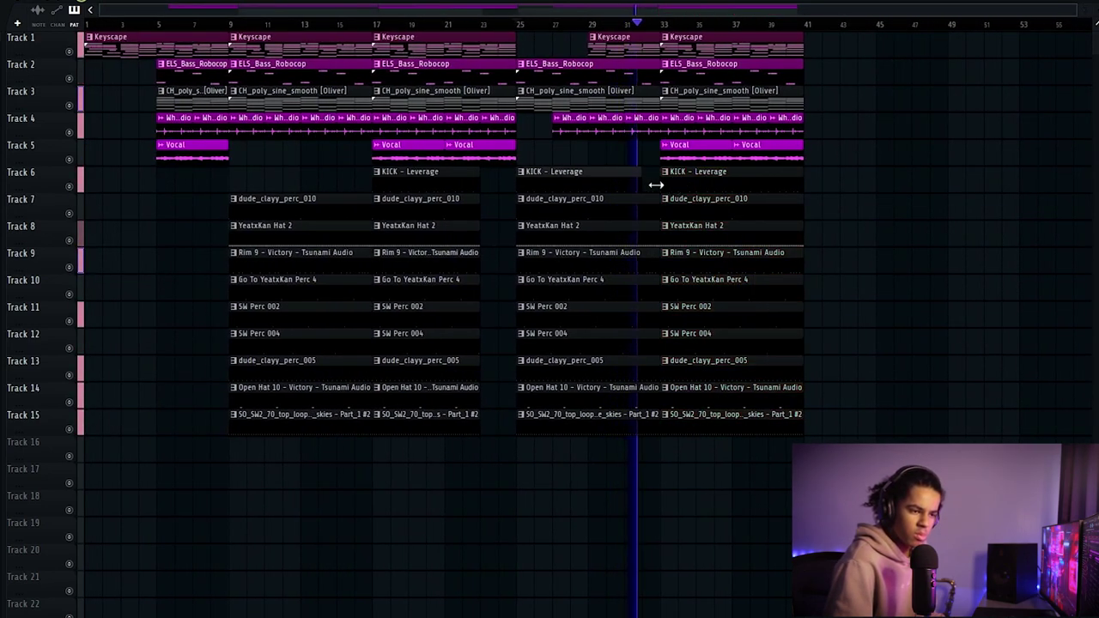
drag(712, 459, 678, 170)
click(687, 197)
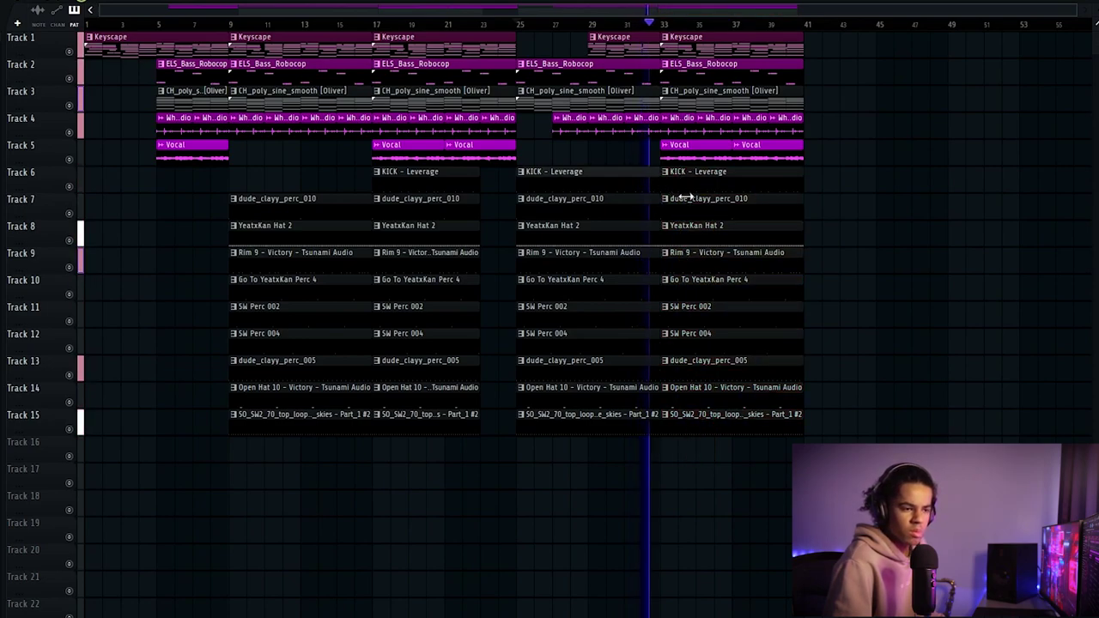
drag(728, 486, 709, 220)
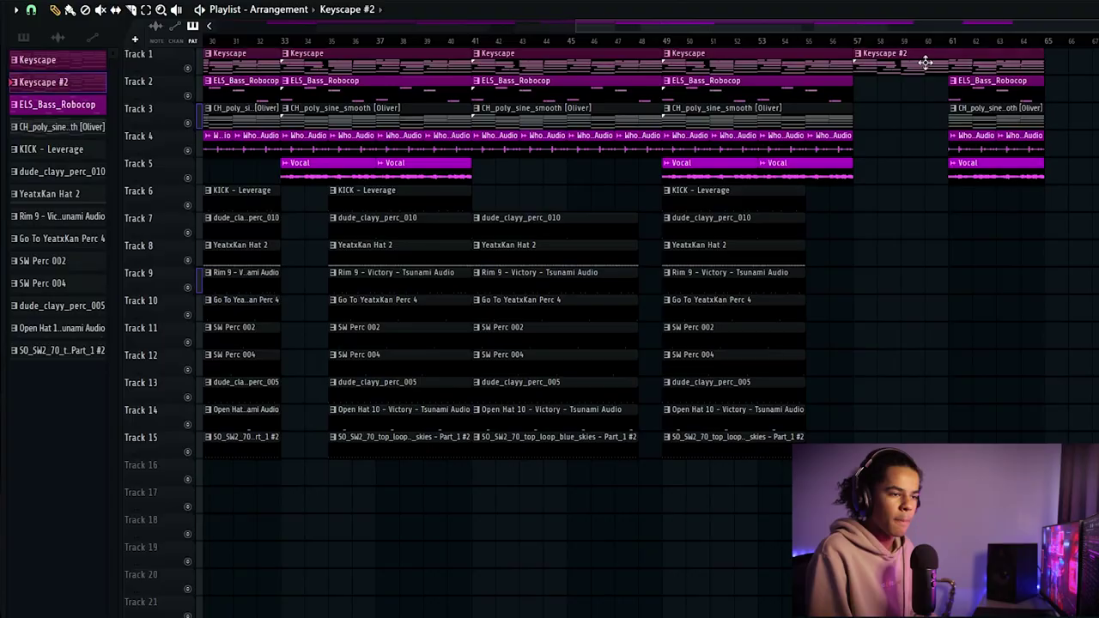
Open the Keyscape #2 clip in the piano roll and add a D#6 note in bar 1 that ends at bar 2.
double_click(926, 62)
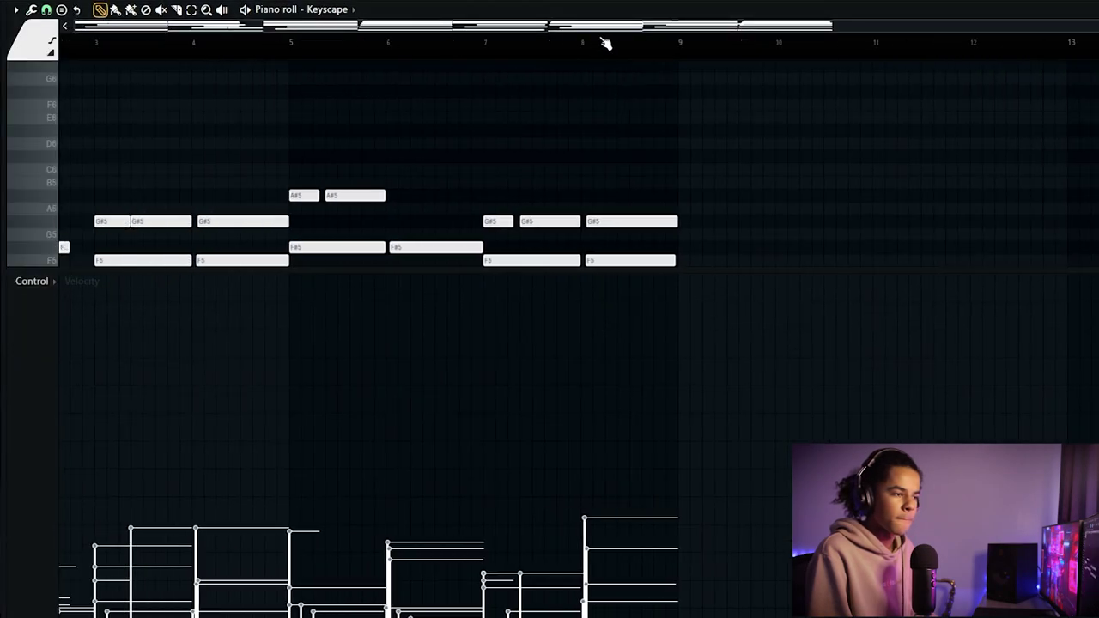
scroll(118, 42, up, 4)
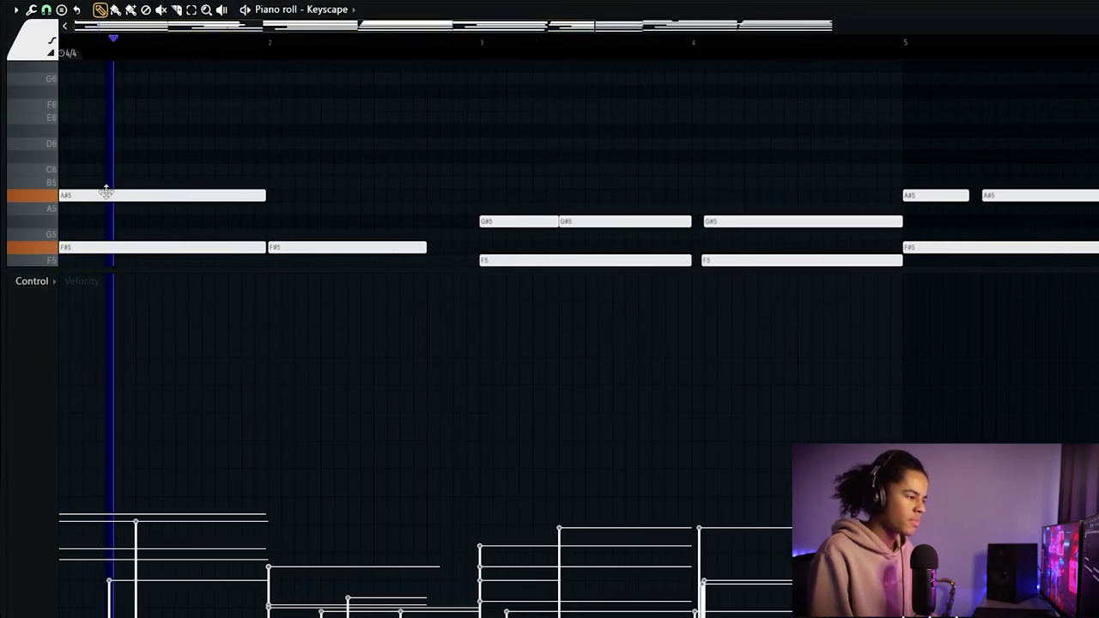
click(138, 129)
key(space)
drag(349, 129, 269, 129)
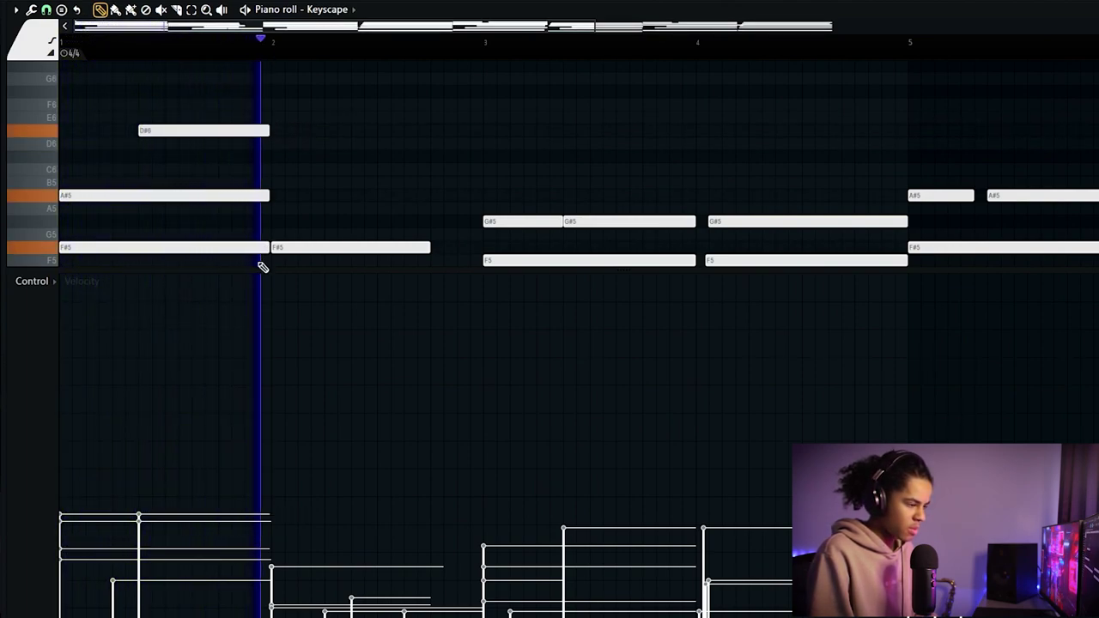
key(space)
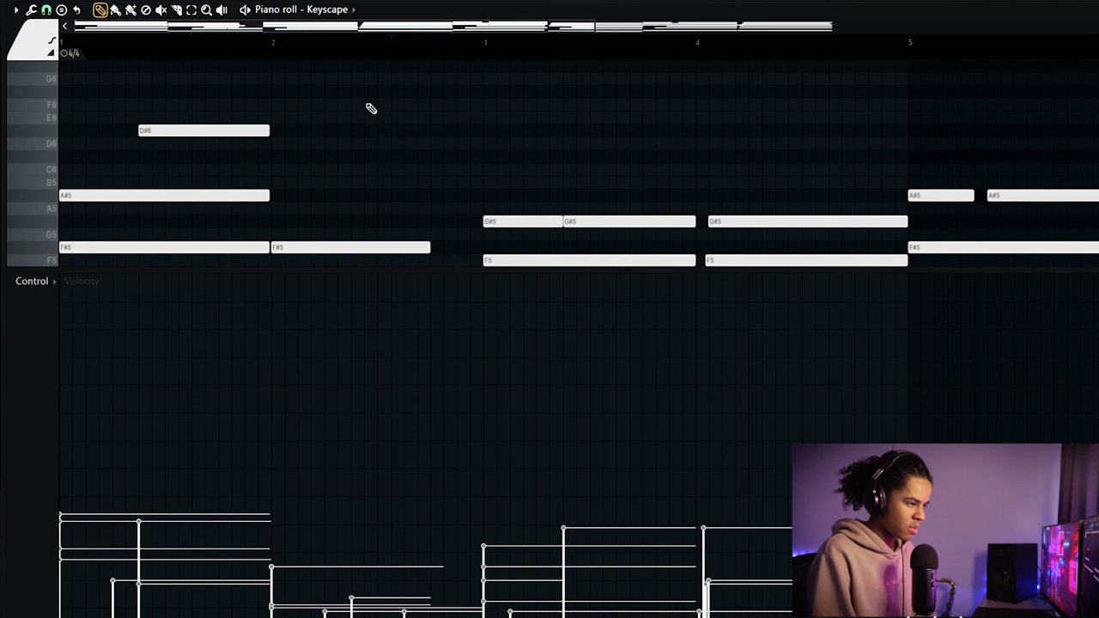
Add a second A#5 note late in bar 1, shorten the first A#5 to meet it, and extend the new note to mid-bar 2.
drag(193, 224, 191, 185)
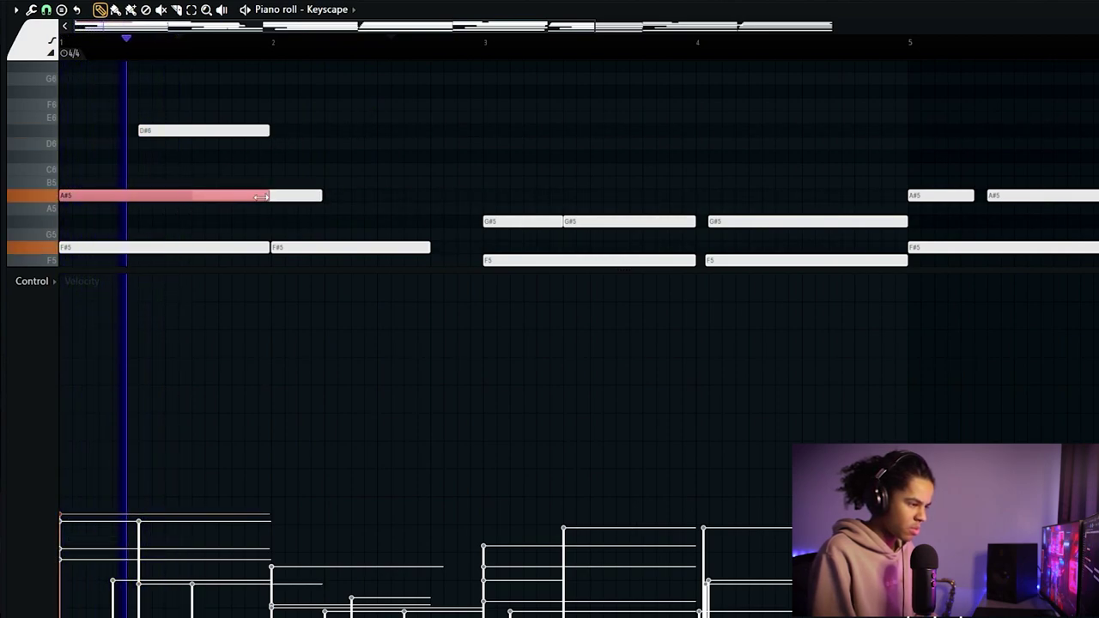
drag(265, 196, 190, 196)
drag(325, 196, 376, 196)
Copy the D#6 and second A#5 notes from bar 1 into bar 3, and shorten the copied A#5 to end at bar 4.
drag(289, 112, 227, 194)
drag(213, 133, 642, 137)
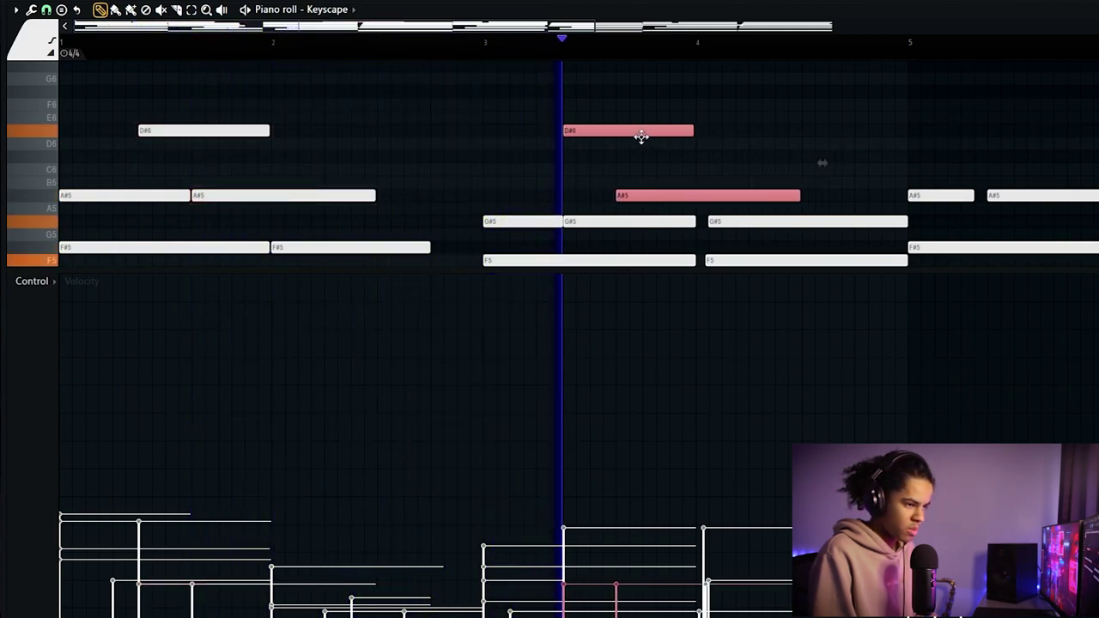
click(479, 41)
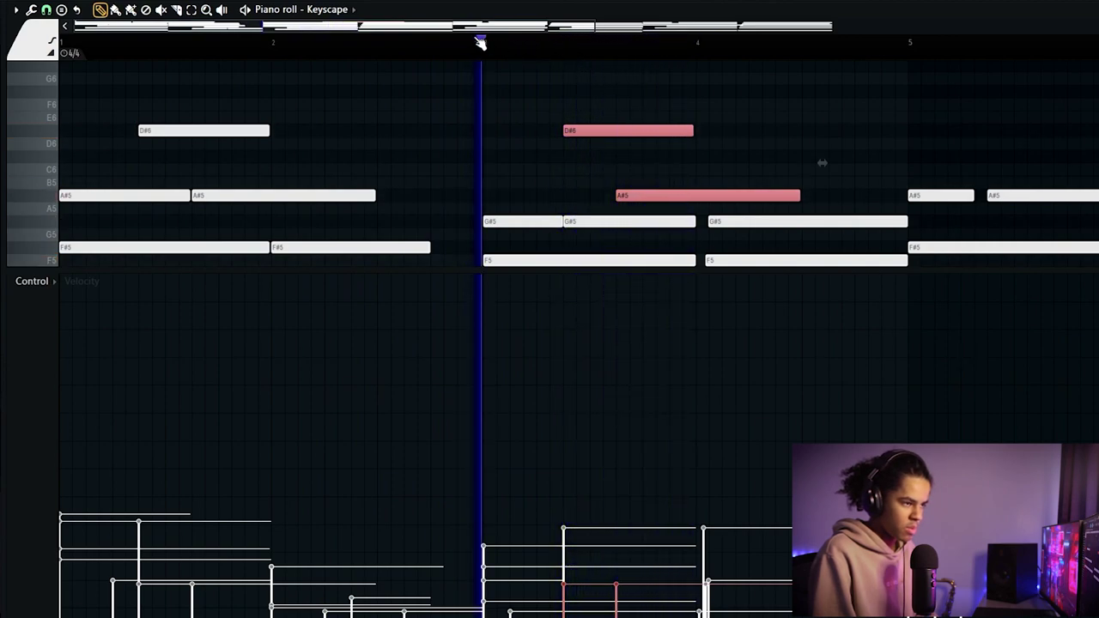
scroll(601, 91, down, 2)
drag(532, 197, 470, 200)
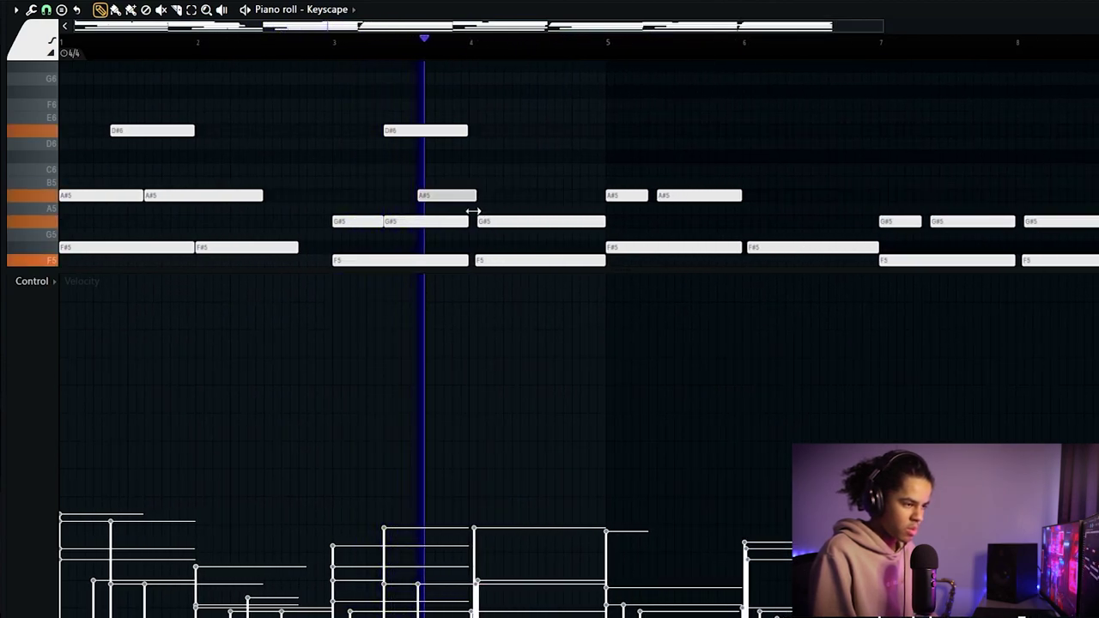
Copy the added D#6 and A#5 notes from bars 1 and 3 into bars 5 and 7, aligned with the existing chords.
scroll(493, 95, down, 1)
drag(492, 76, 166, 172)
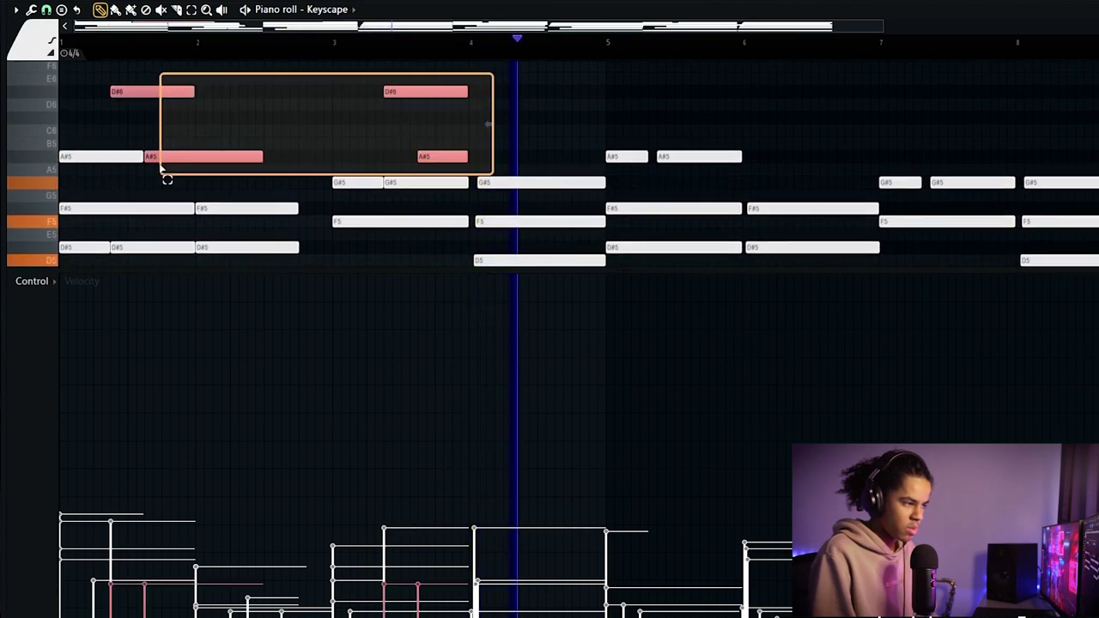
drag(175, 95, 715, 92)
click(606, 54)
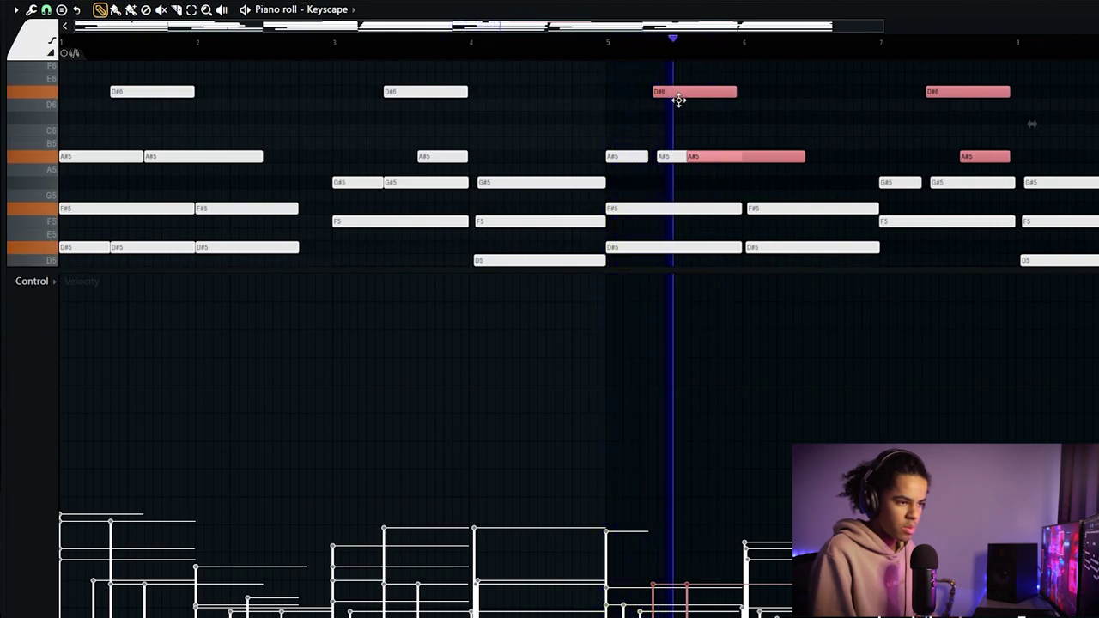
click(733, 133)
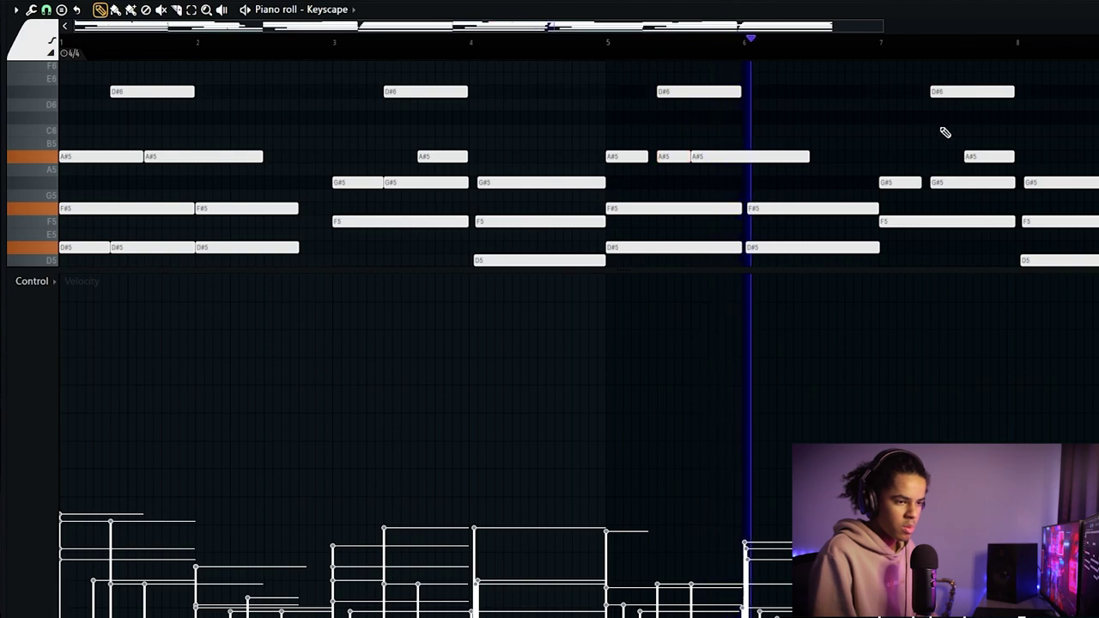
Extend the D#6 and A#5 notes in bar 7 to the end of bar 8.
scroll(944, 54, down, 1)
drag(823, 75, 926, 145)
drag(904, 69, 998, 149)
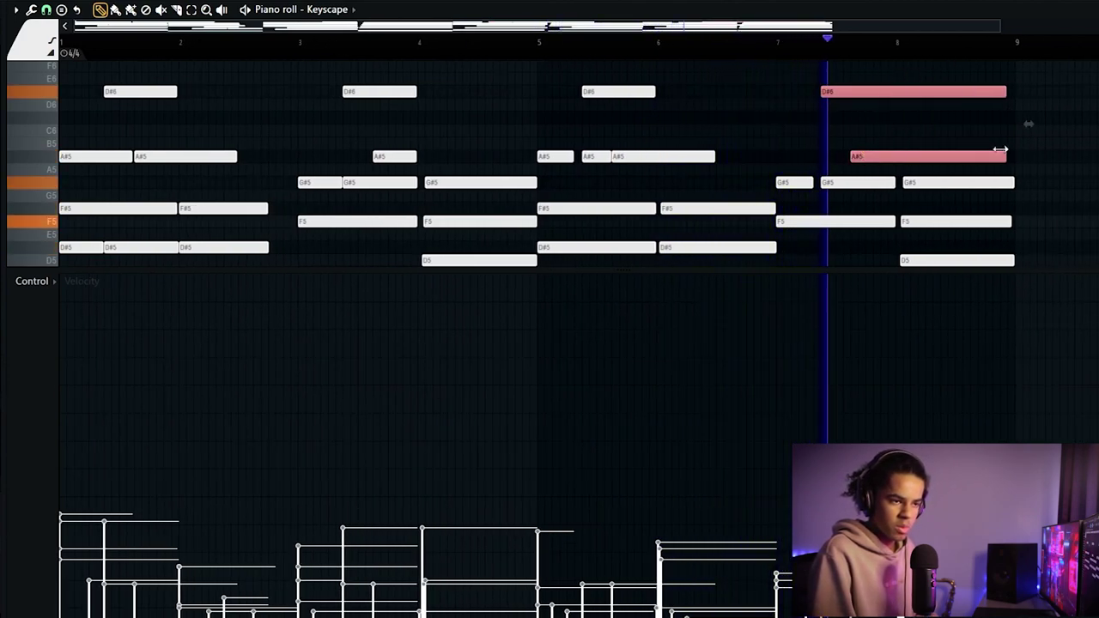
click(977, 60)
scroll(913, 57, down, 1)
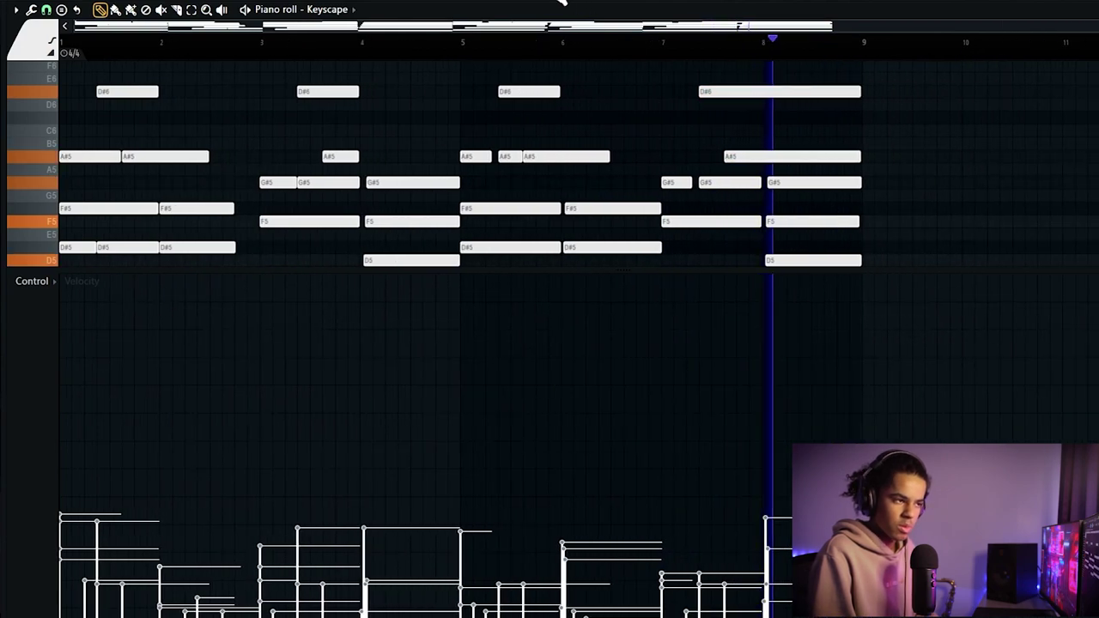
Return to the playlist and extend the last dude_clayy_perc_010 clip on Track 7 to bar 66.
key(F5)
click(811, 232)
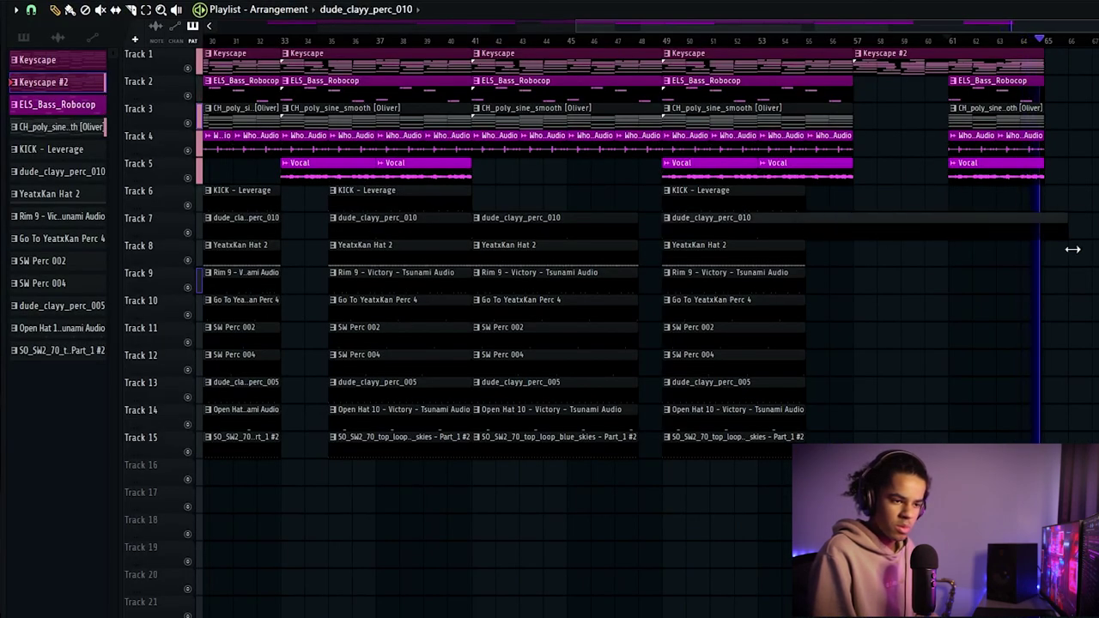